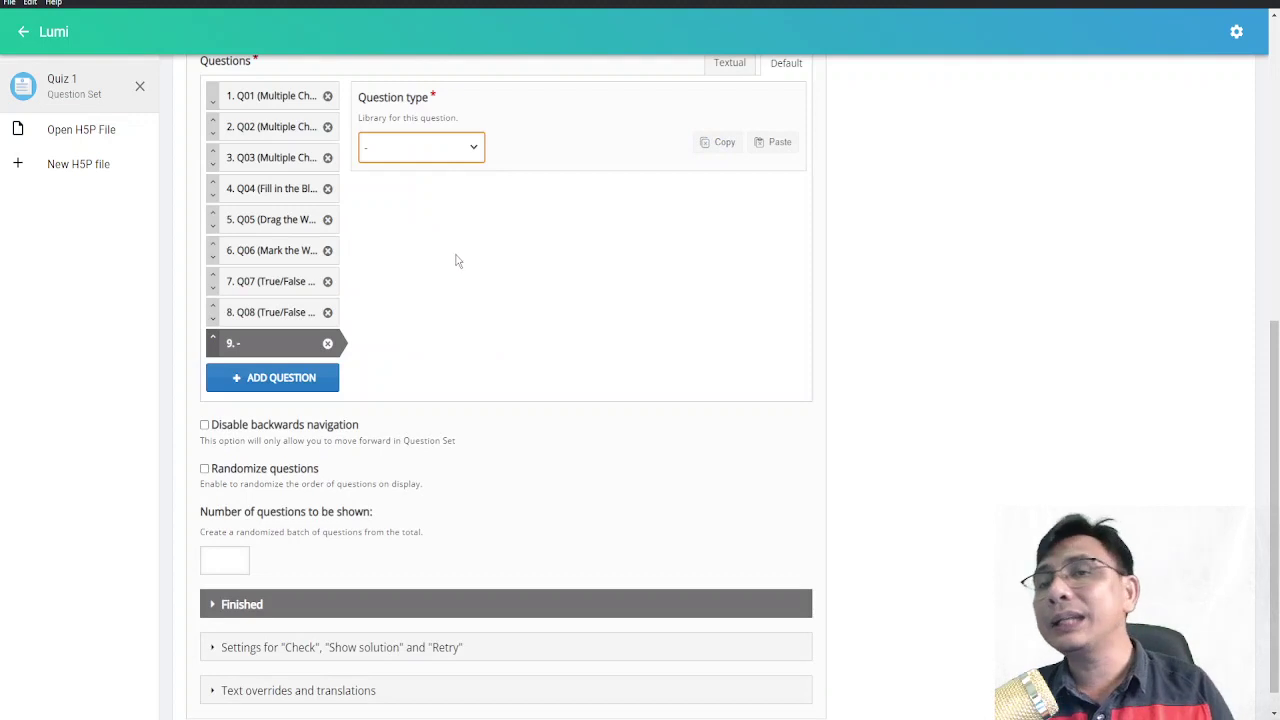
# - Set the ninth question's type to Drag and Drop and title it Q09
pyautogui.press('d')
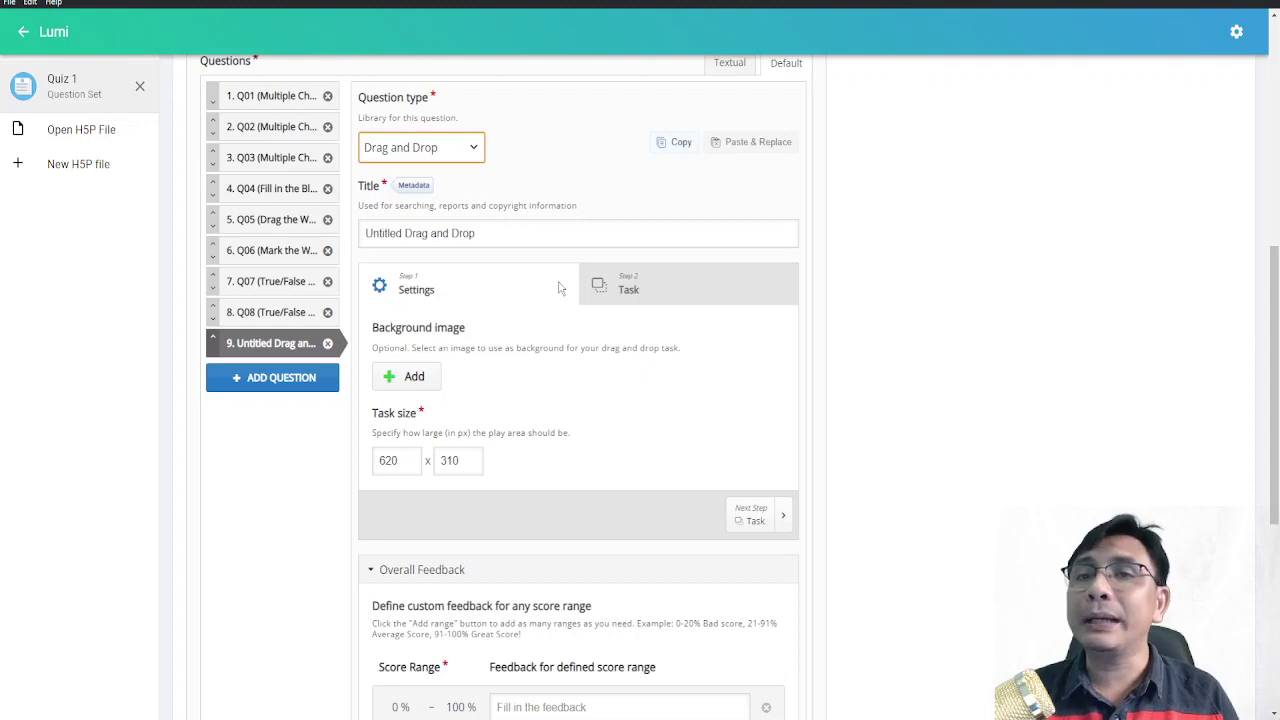
pyautogui.click(548, 237)
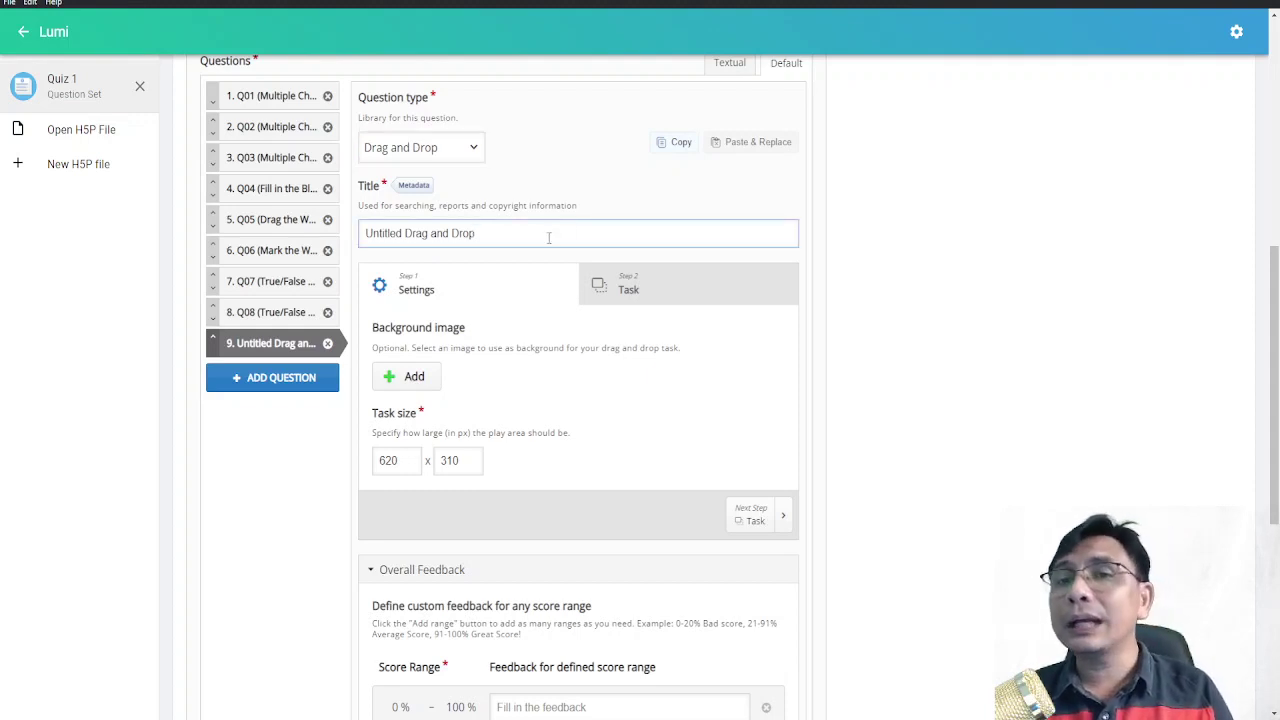
pyautogui.tripleClick(548, 237)
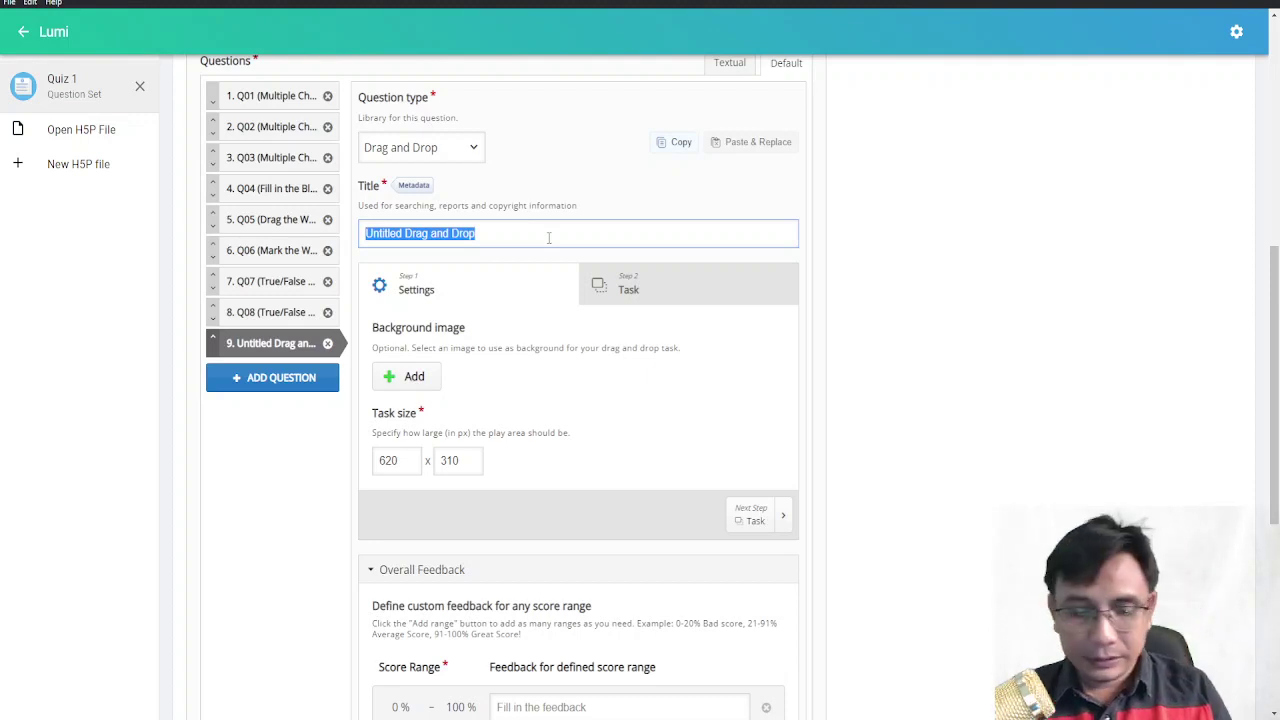
pyautogui.write('Q09')
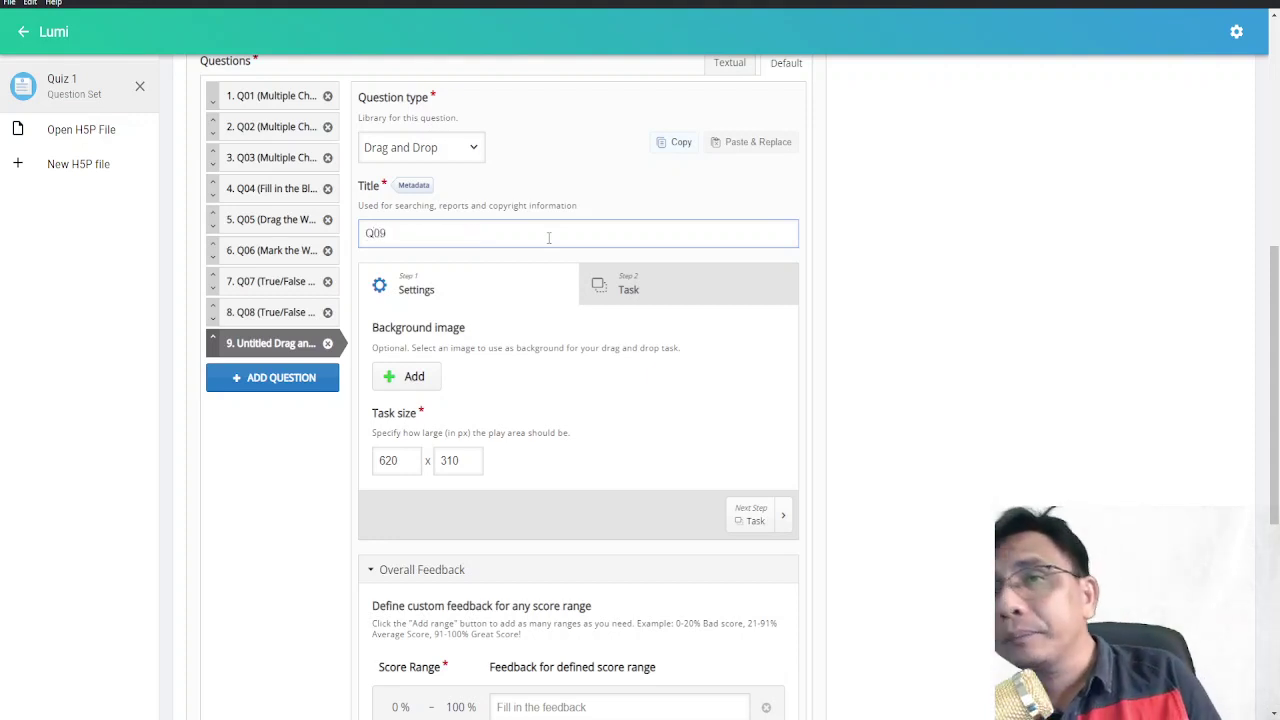
# - Add the Peta Indonesia outline map as the background image and proceed to the Task stage
pyautogui.click(436, 396)
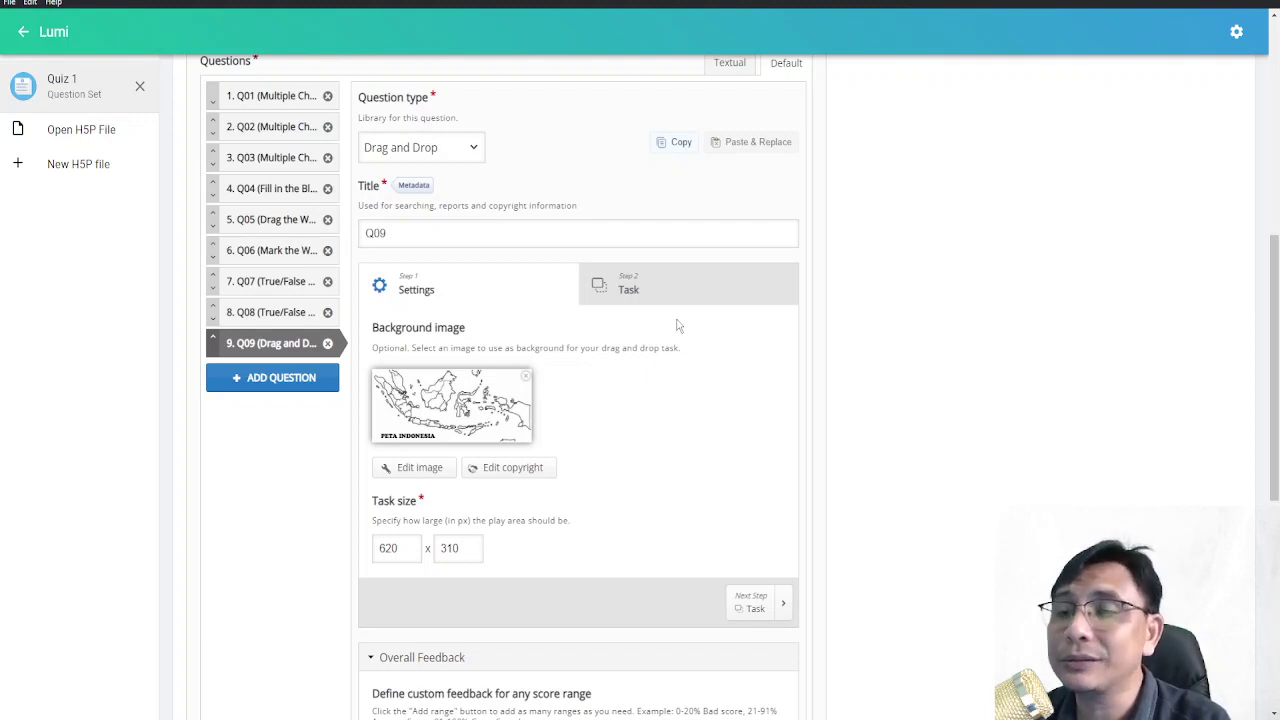
pyautogui.click(751, 603)
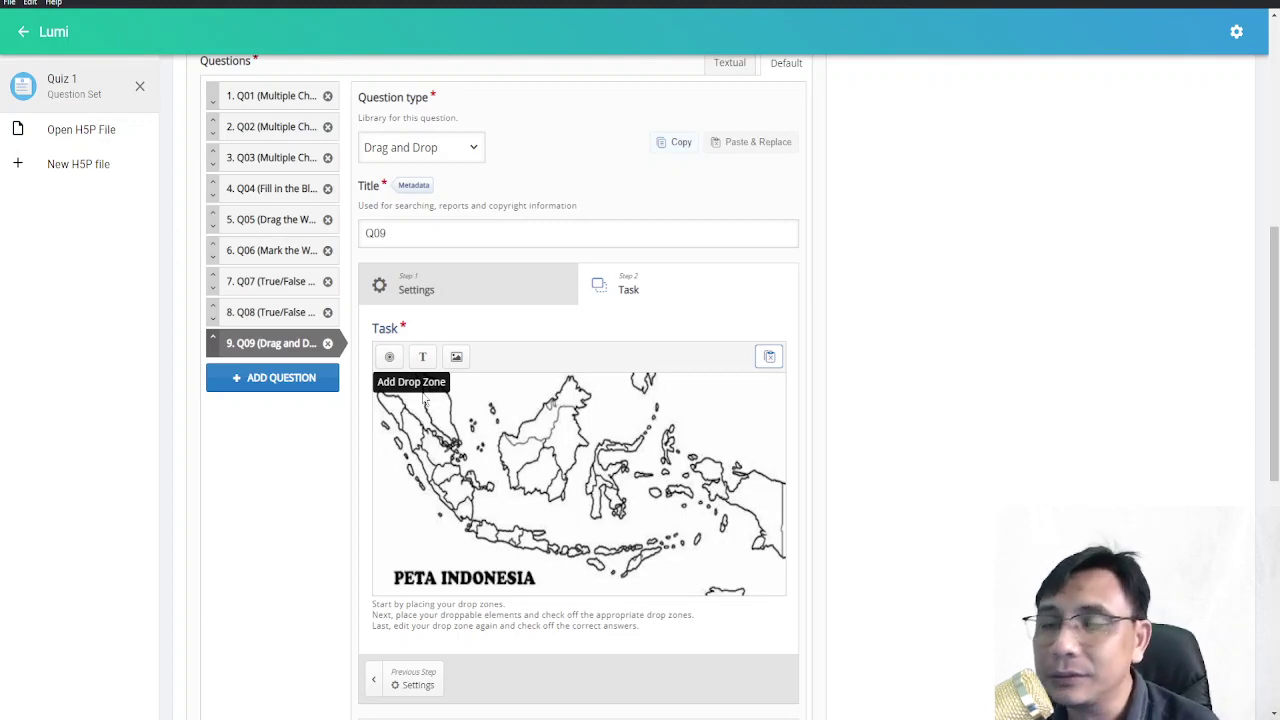
# - Add a drop zone labelled Sumatera, keeping its label hidden
pyautogui.click(390, 358)
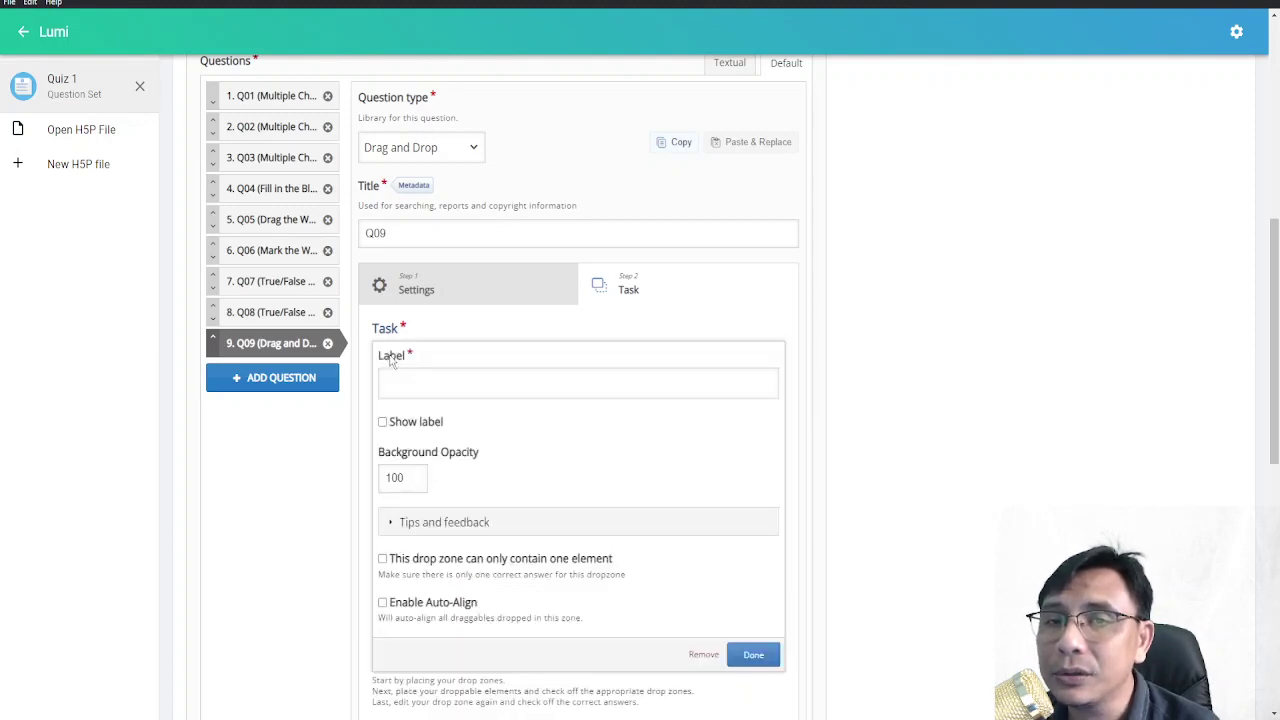
pyautogui.click(443, 382)
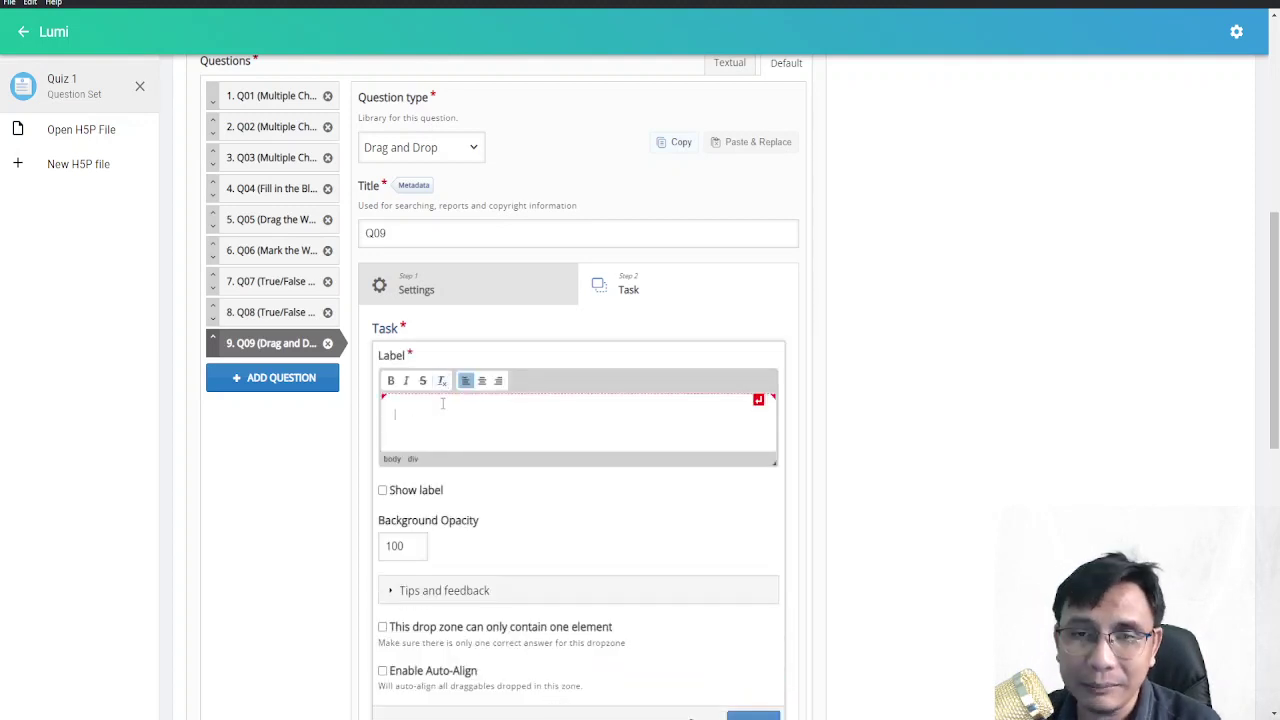
pyautogui.write('Sumatera')
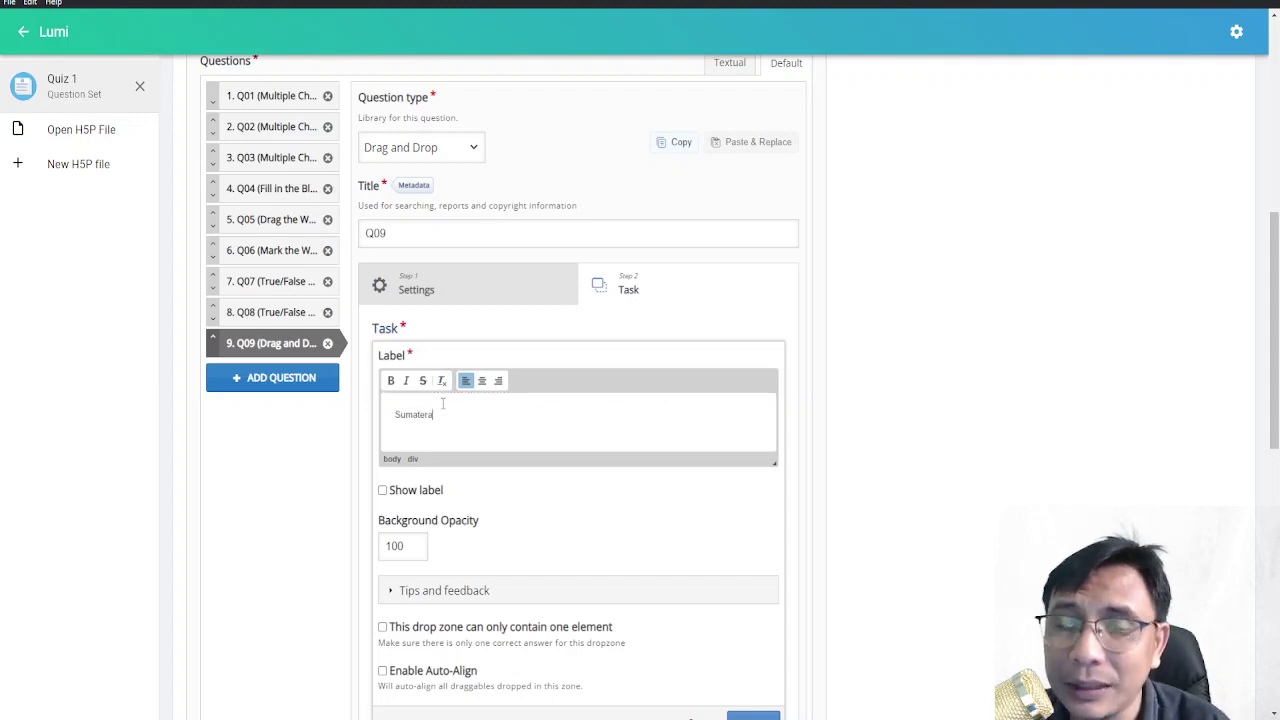
pyautogui.click(382, 491)
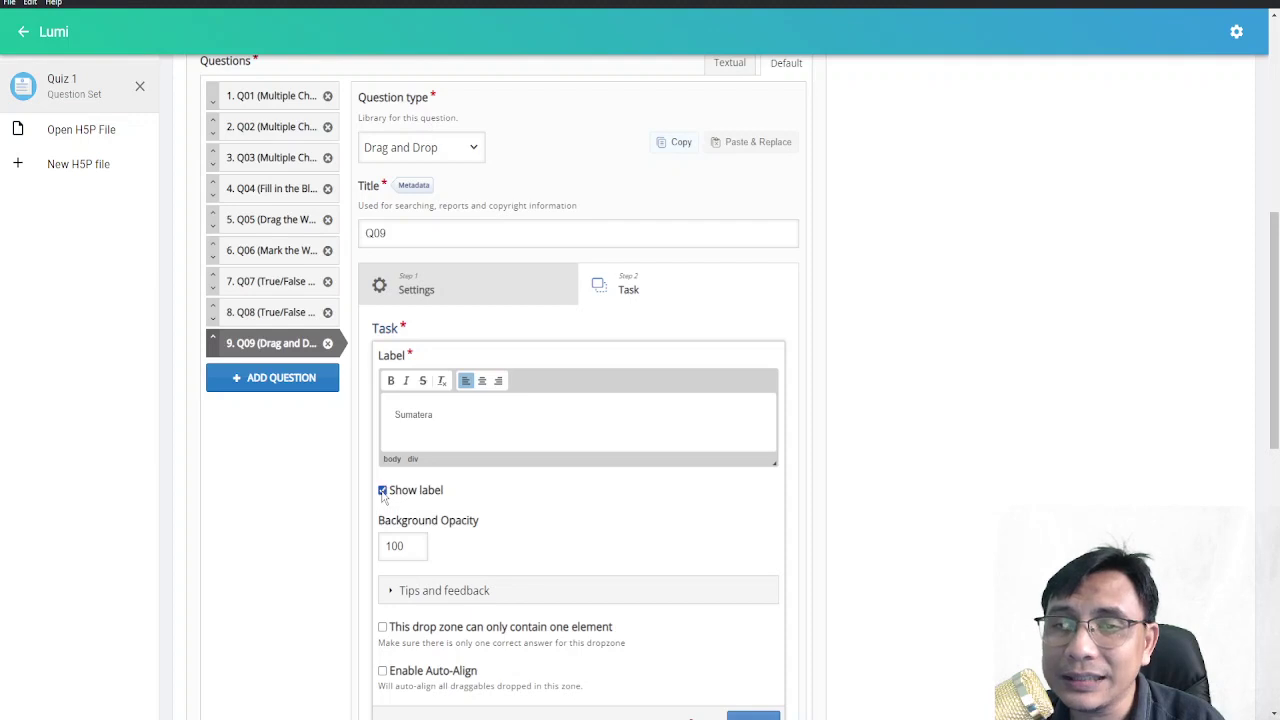
pyautogui.click(382, 491)
# - Limit the Sumatera drop zone to one element, enable Auto-Align, and place it over Sumatra island on the map
pyautogui.scroll(-1, 390, 496)
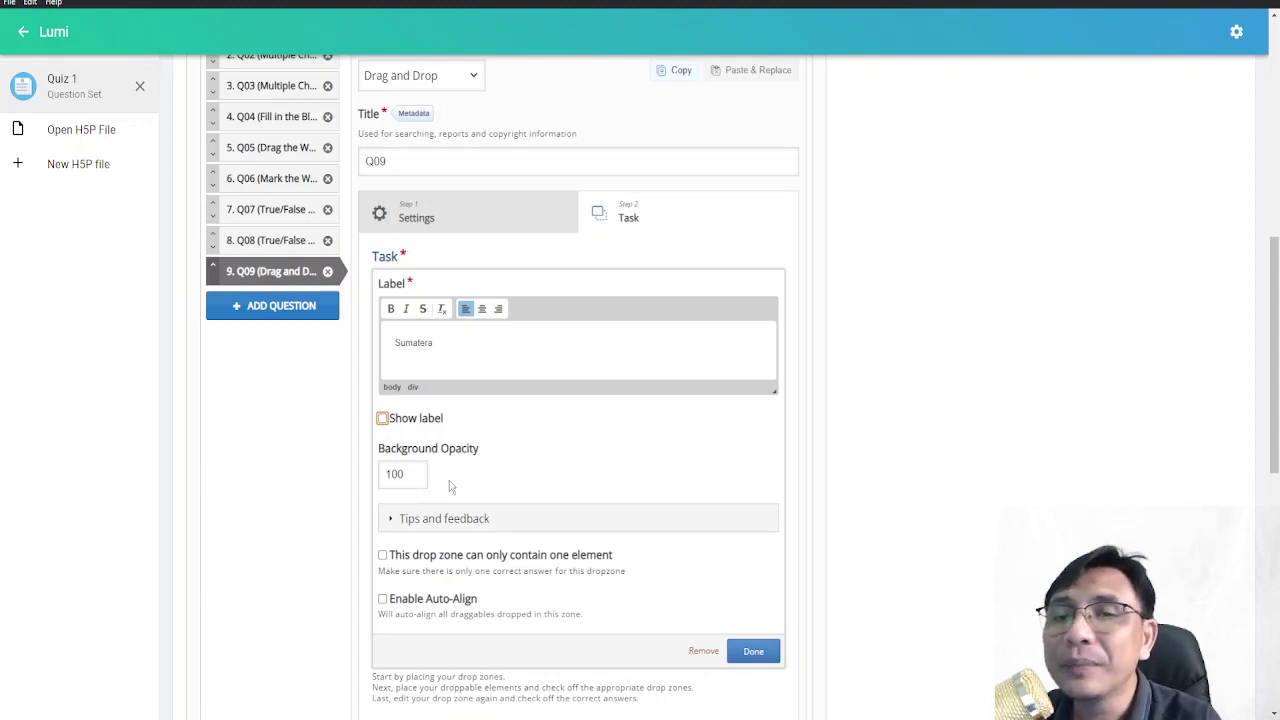
pyautogui.scroll(-1, 380, 500)
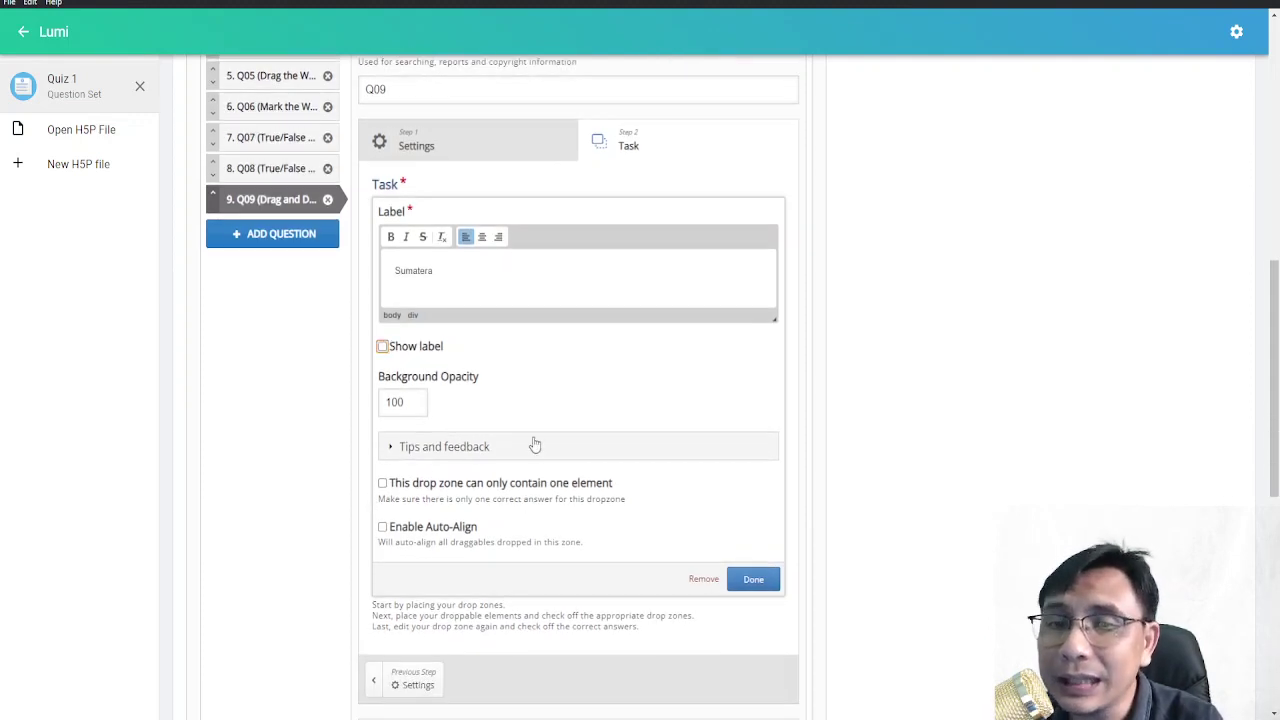
pyautogui.click(382, 484)
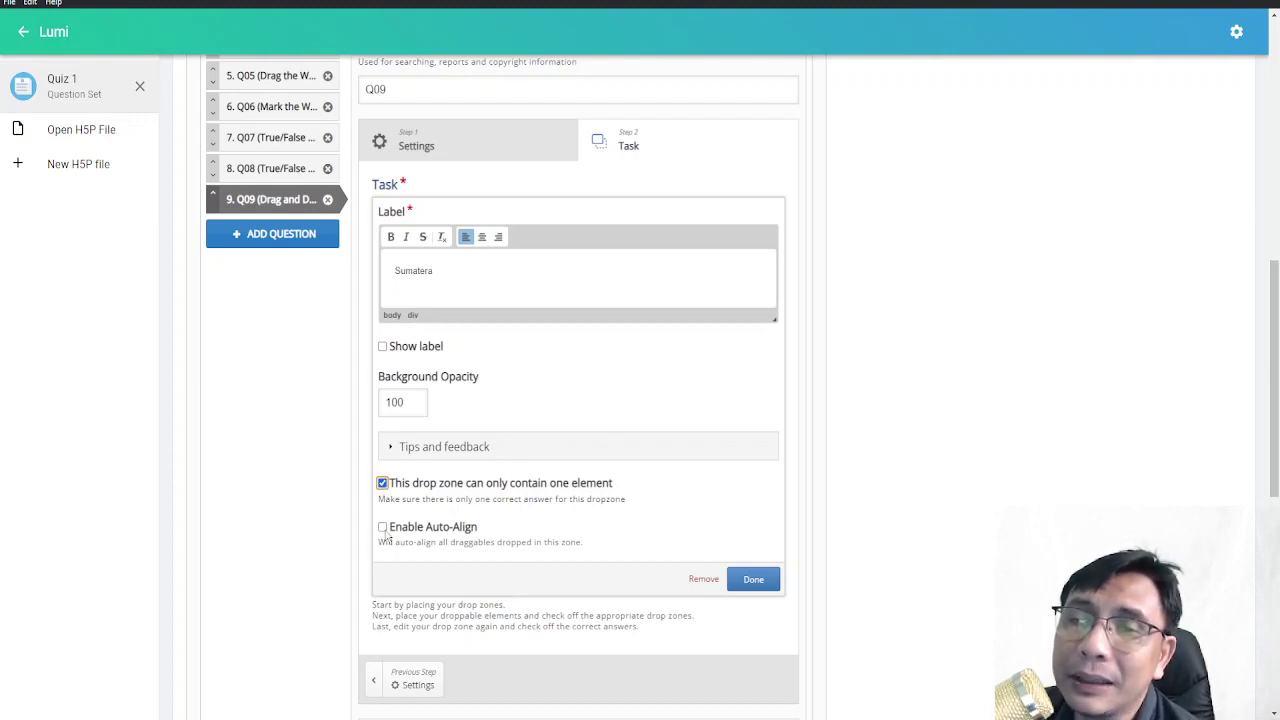
pyautogui.click(383, 528)
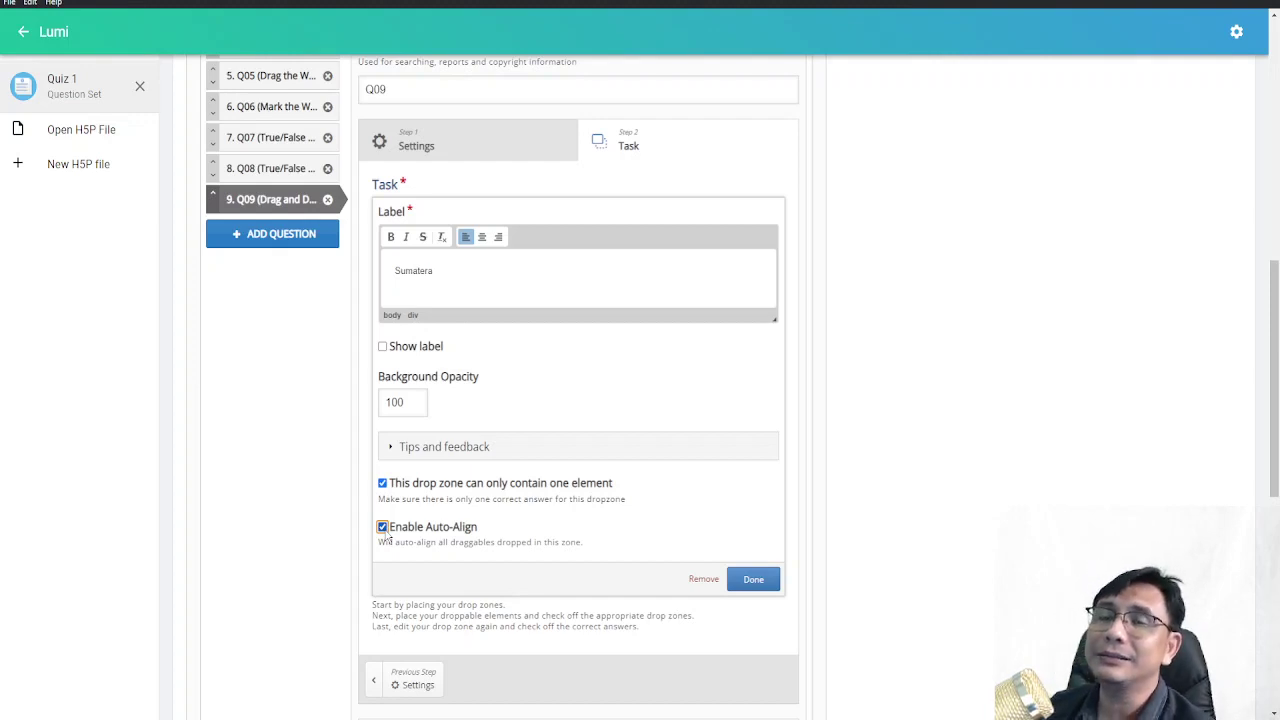
pyautogui.click(750, 580)
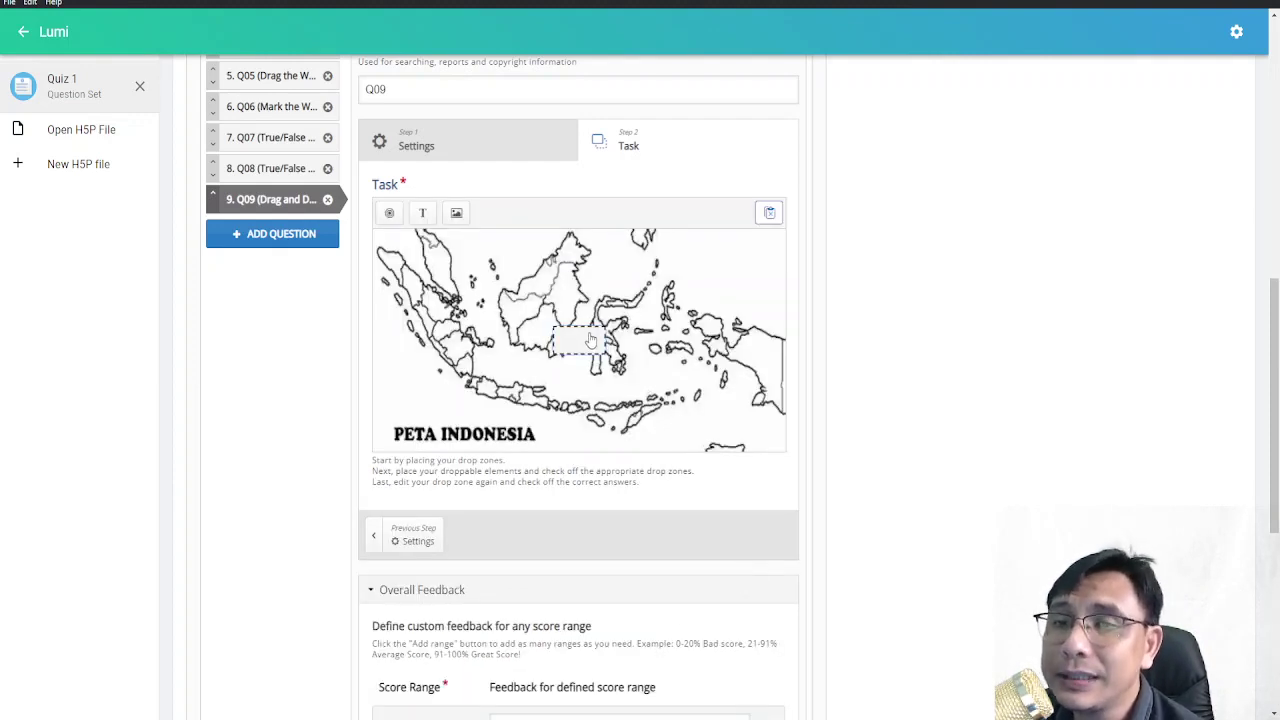
pyautogui.moveTo(591, 340); pyautogui.dragTo(446, 340)
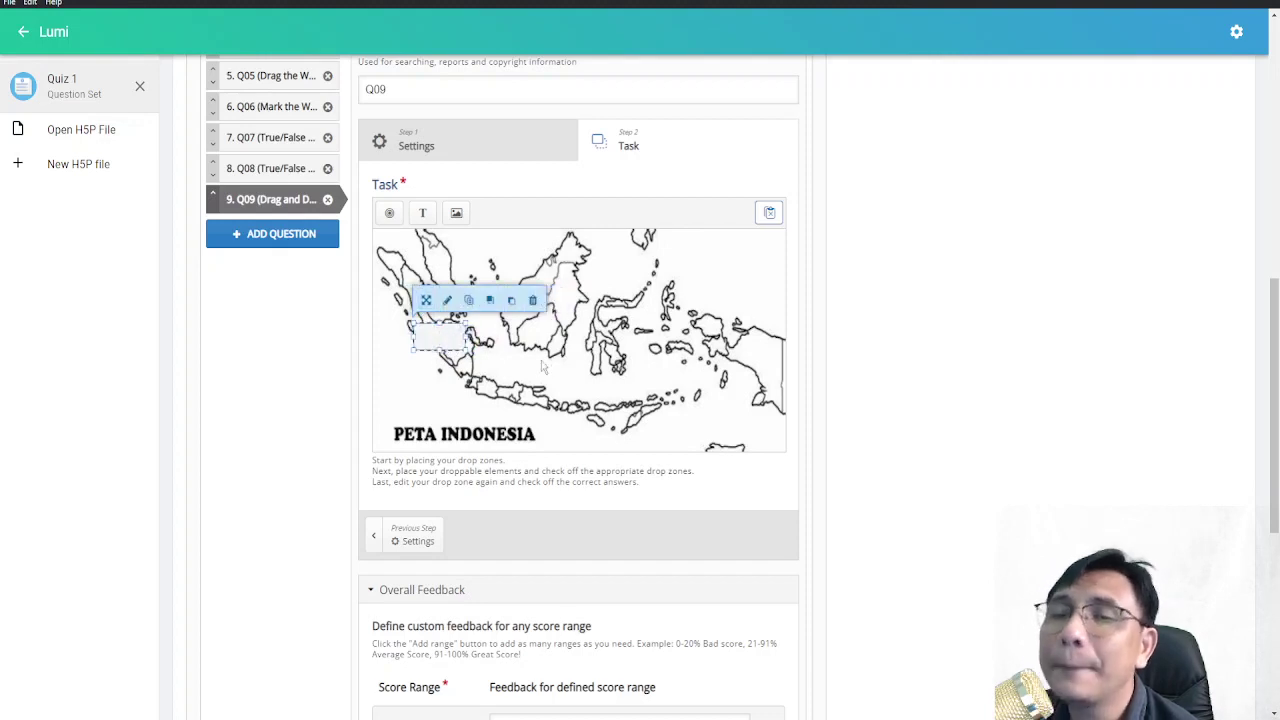
pyautogui.click(583, 350)
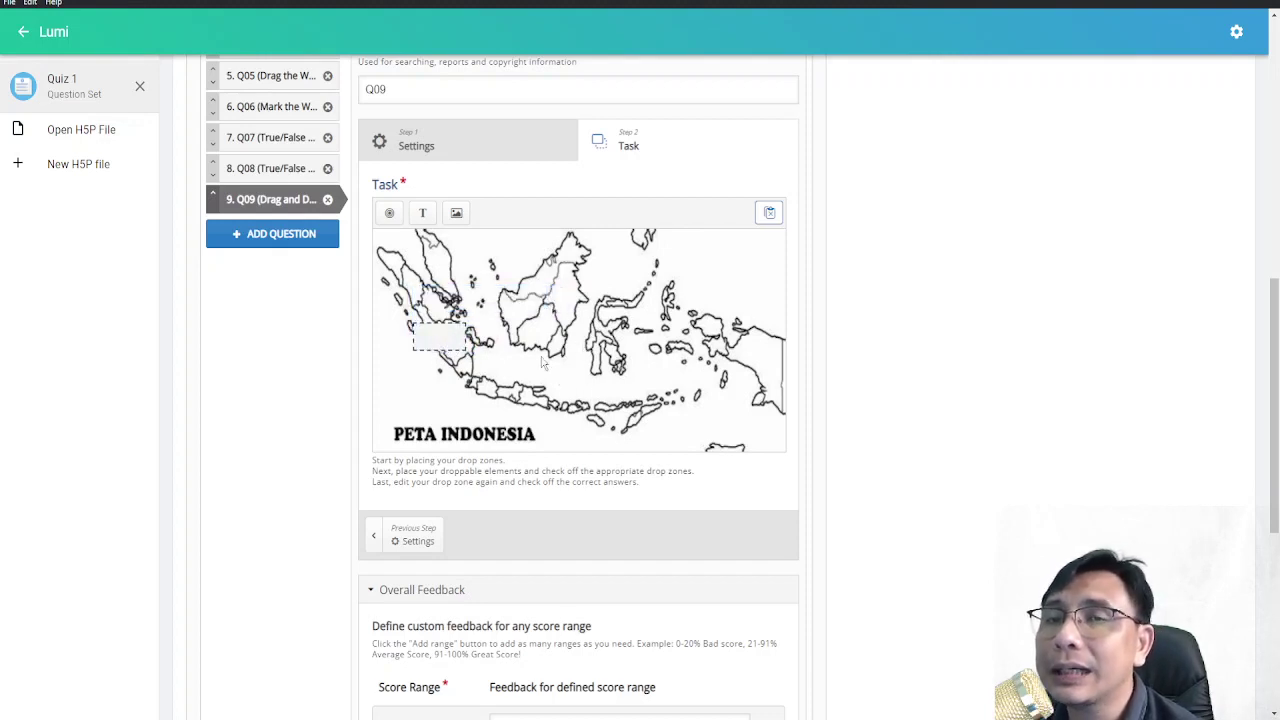
# - Add a draggable text element reading Sumatera and allow it in the Sumatera drop zone
pyautogui.click(424, 214)
pyautogui.click(560, 248)
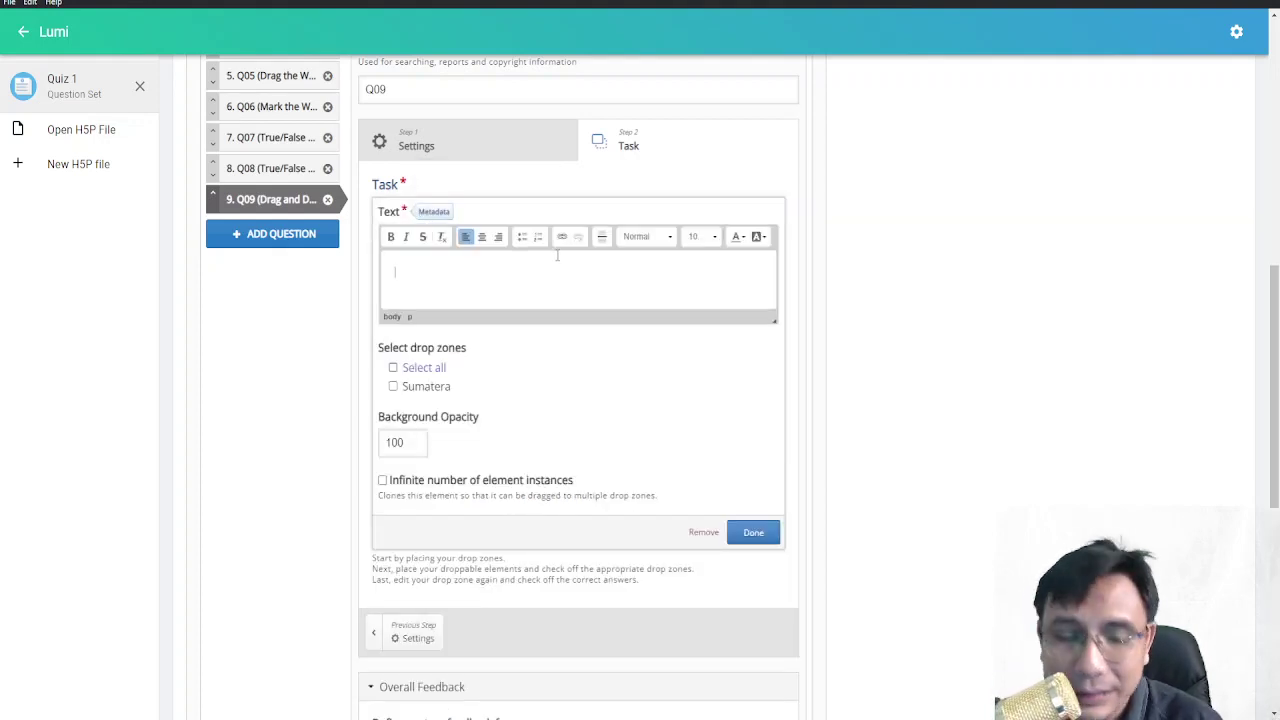
pyautogui.write('Sumatera')
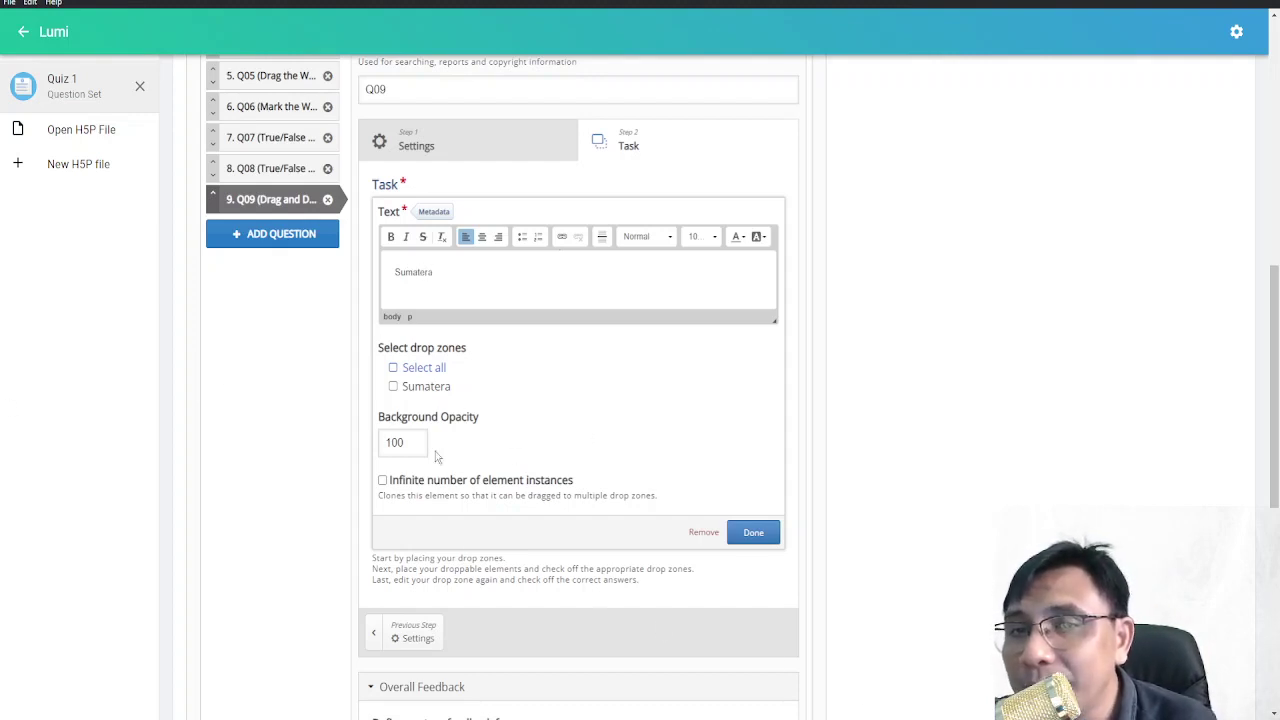
pyautogui.click(394, 387)
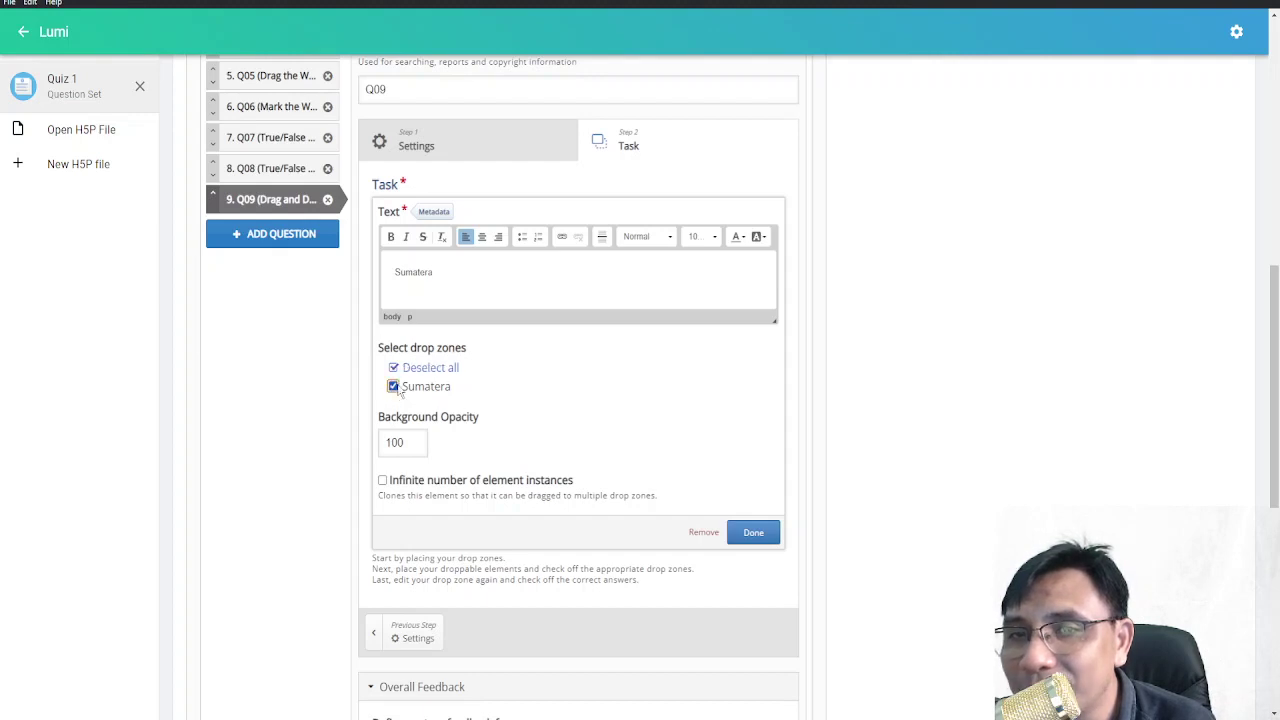
pyautogui.click(447, 274)
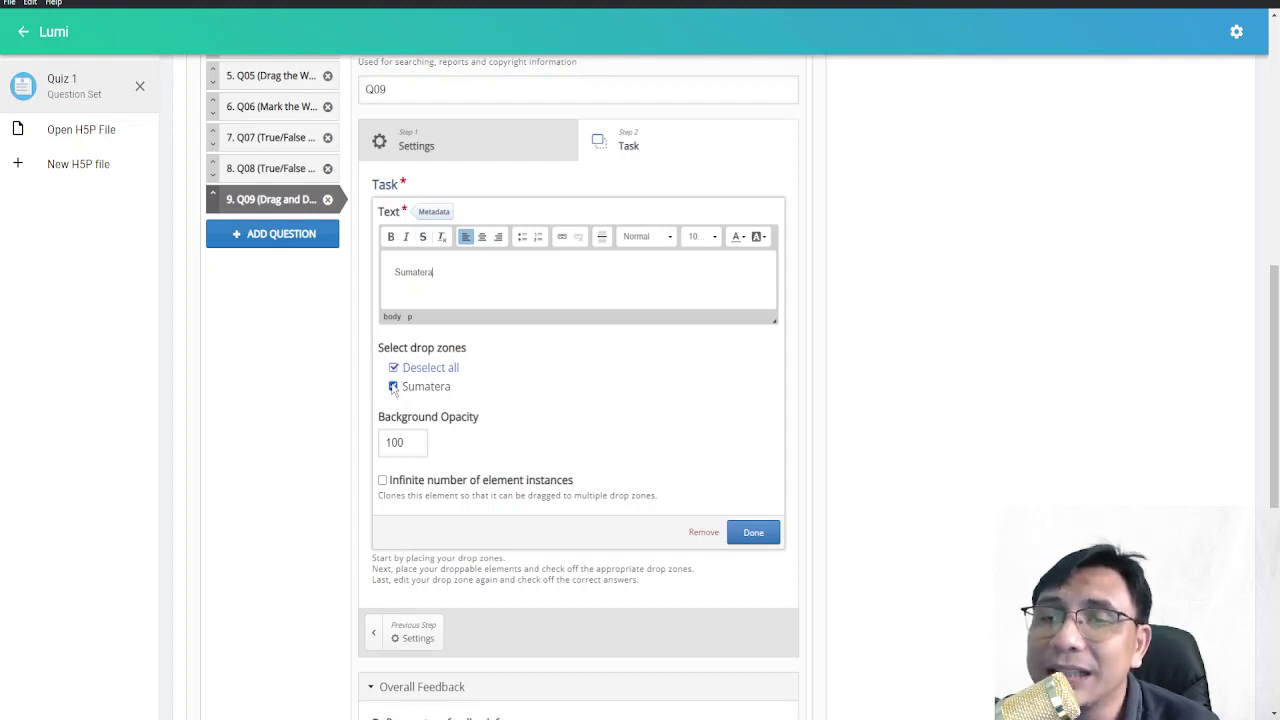
pyautogui.click(753, 533)
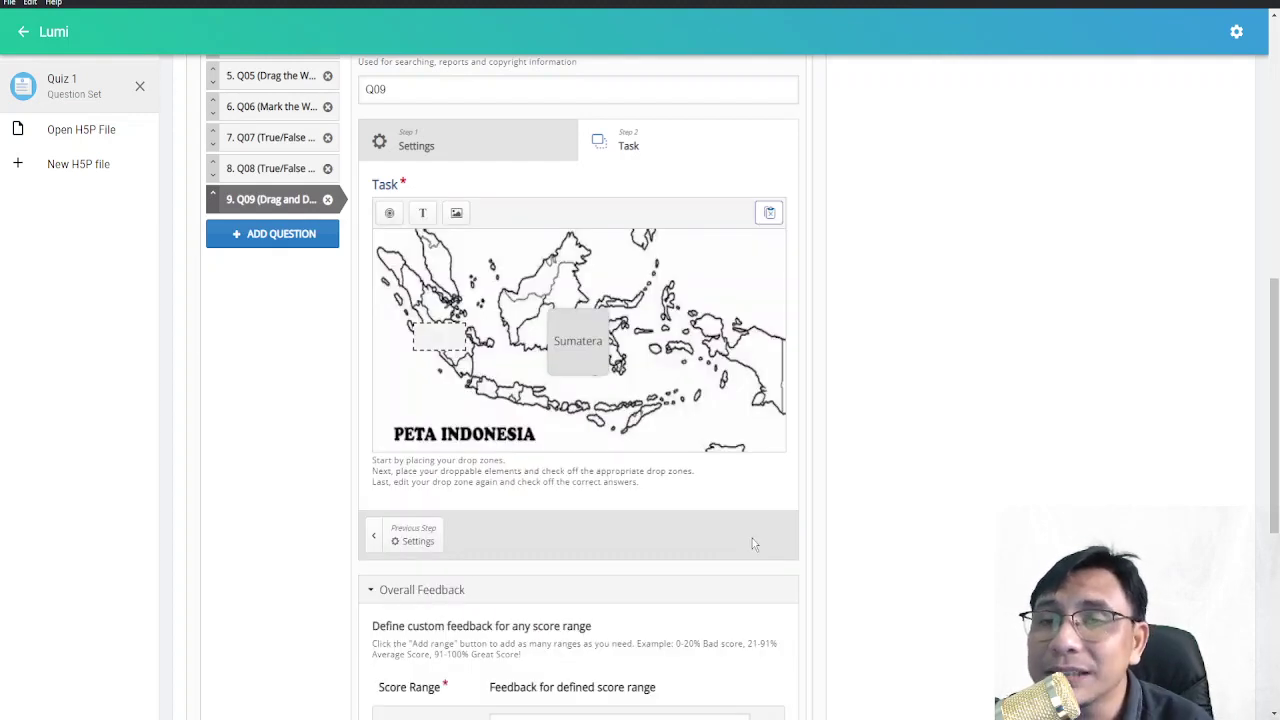
# - Mark the Sumatera text as the drop zone's correct element and move the text to the map's upper-right corner
pyautogui.doubleClick(453, 344)
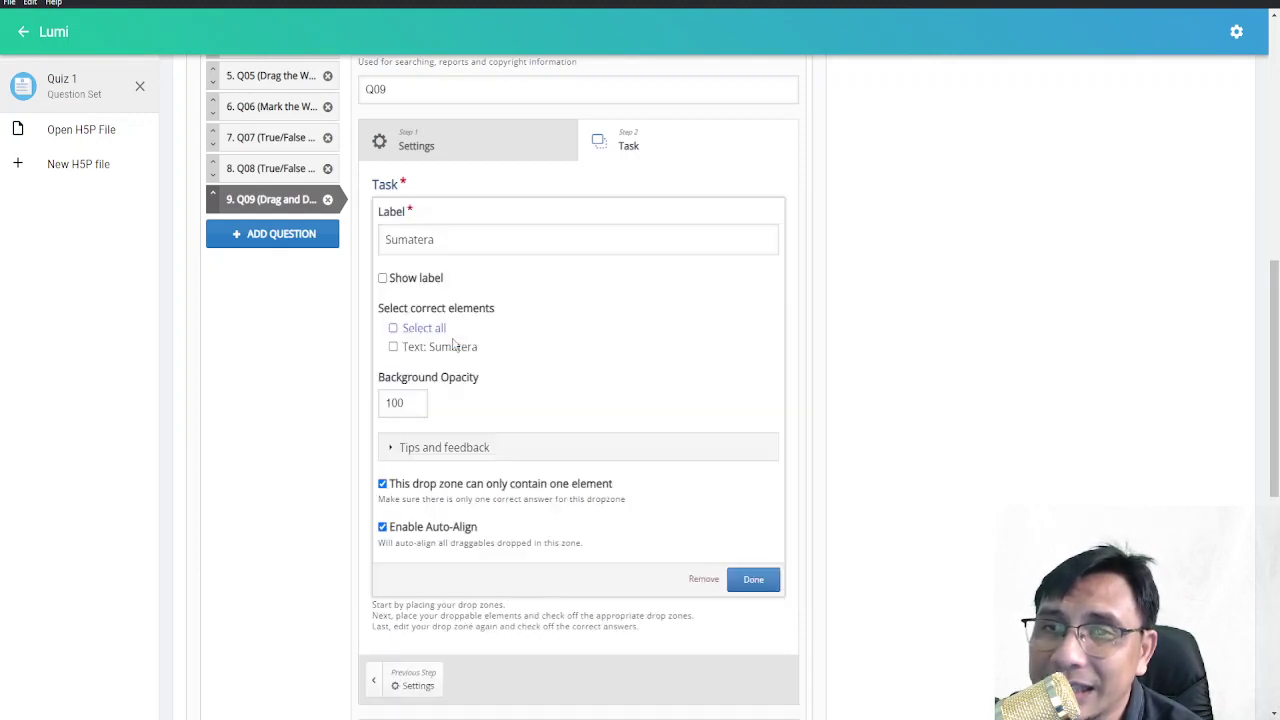
pyautogui.click(394, 347)
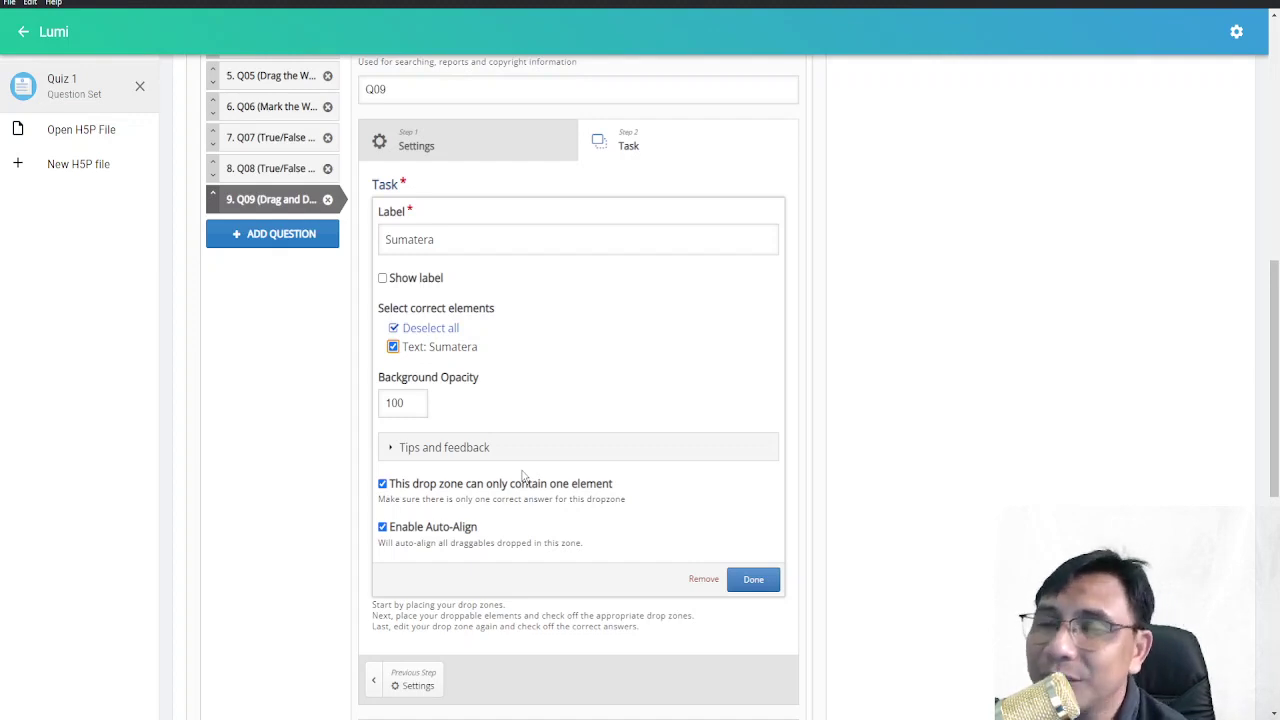
pyautogui.click(752, 579)
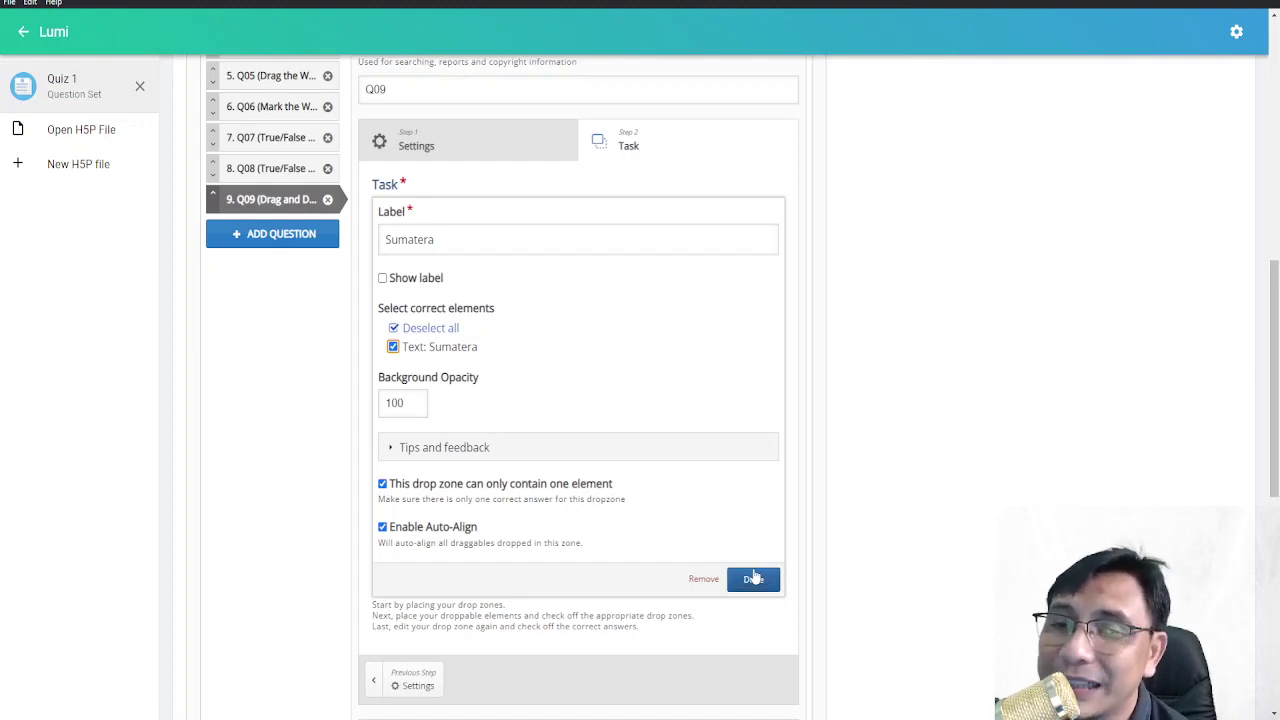
pyautogui.moveTo(585, 350); pyautogui.dragTo(762, 274)
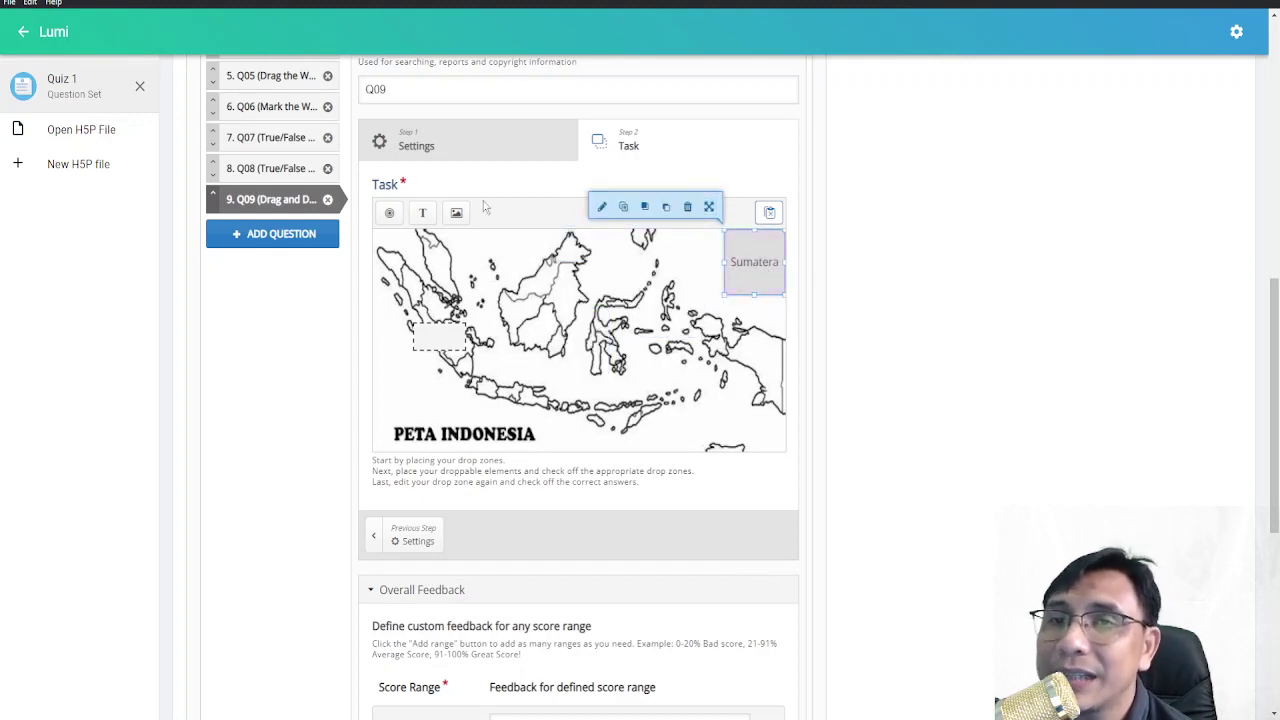
# - Add a drop zone labelled Jawa that holds only one element with Auto-Align enabled, and place it over Java island
pyautogui.click(386, 215)
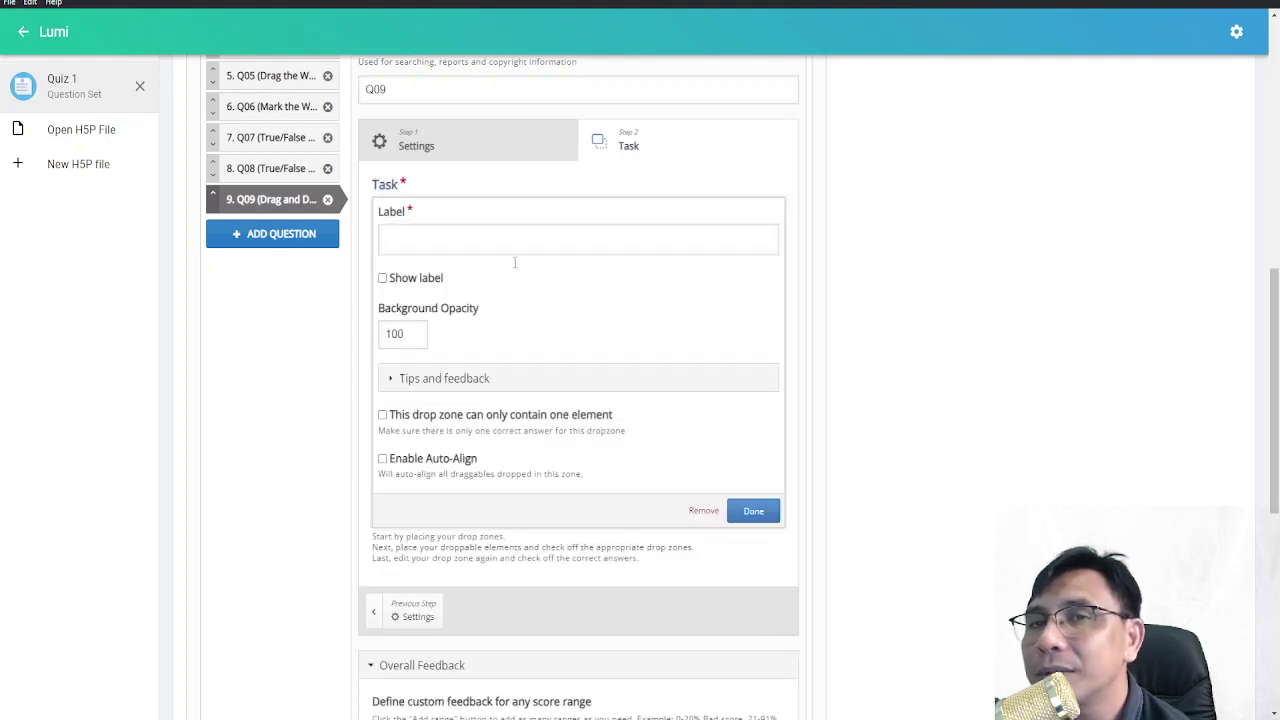
pyautogui.click(535, 244)
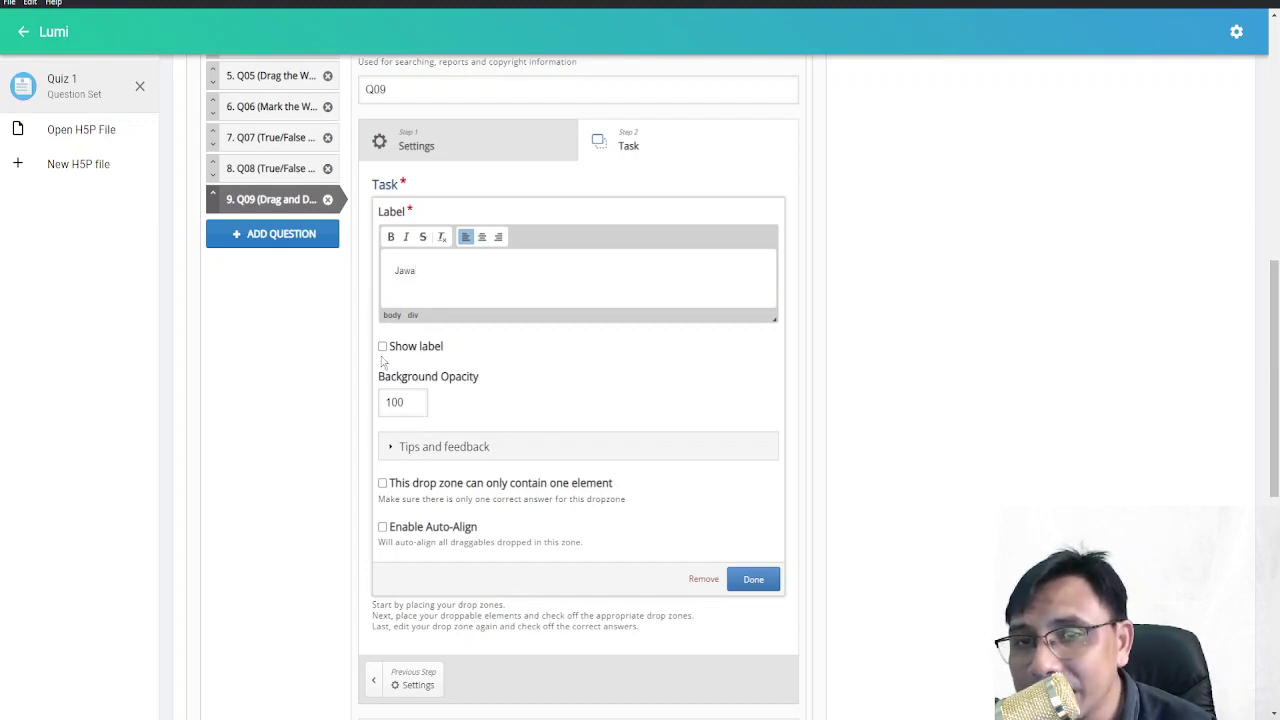
pyautogui.click(383, 484)
pyautogui.click(383, 528)
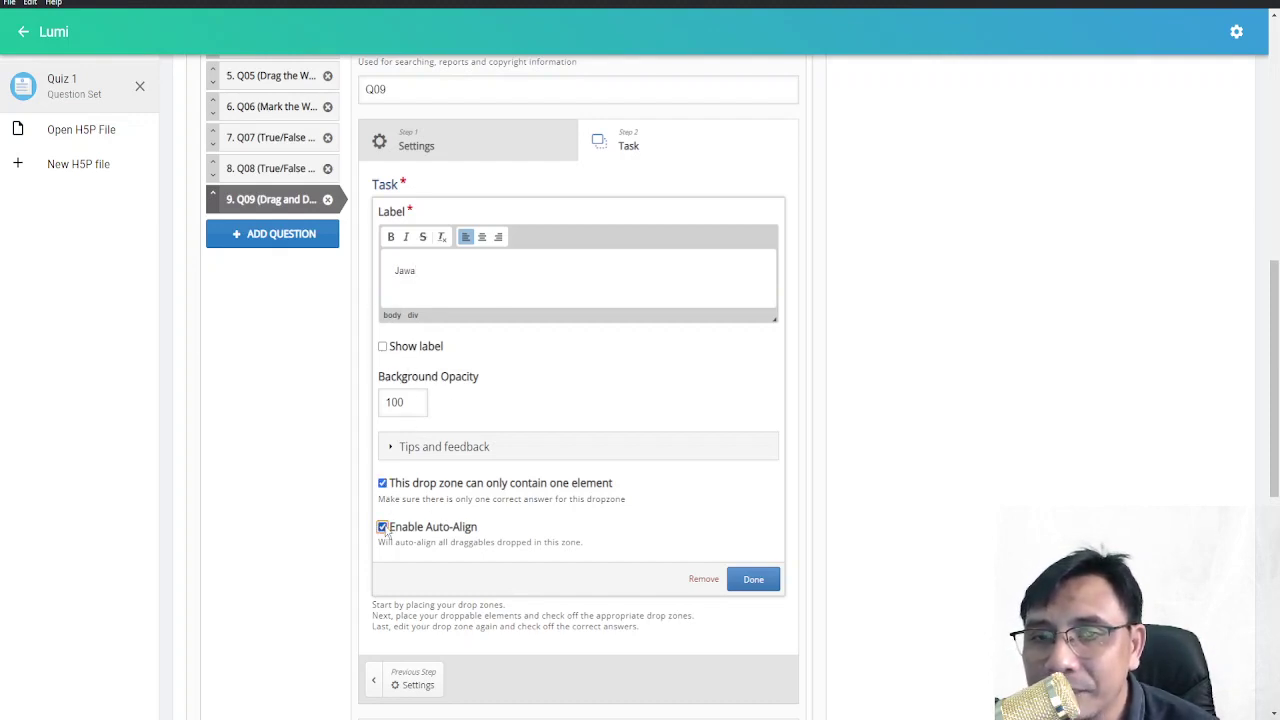
pyautogui.click(754, 579)
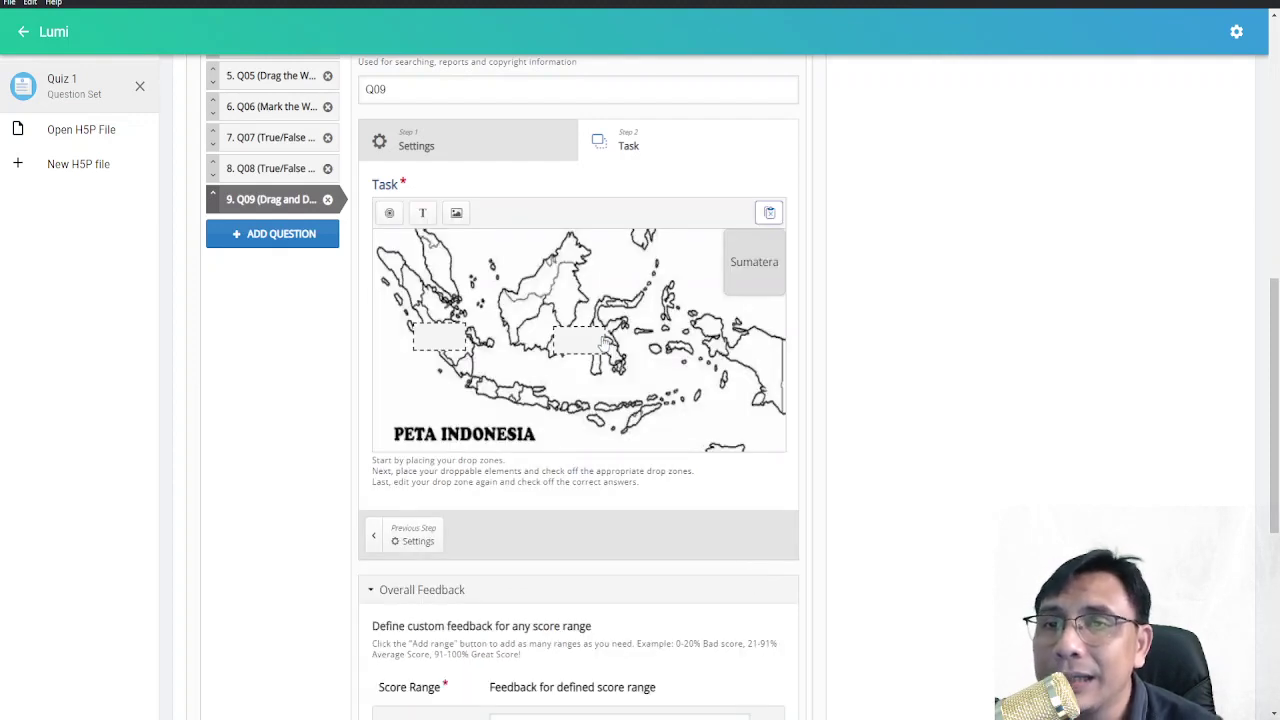
pyautogui.moveTo(594, 345); pyautogui.dragTo(519, 396)
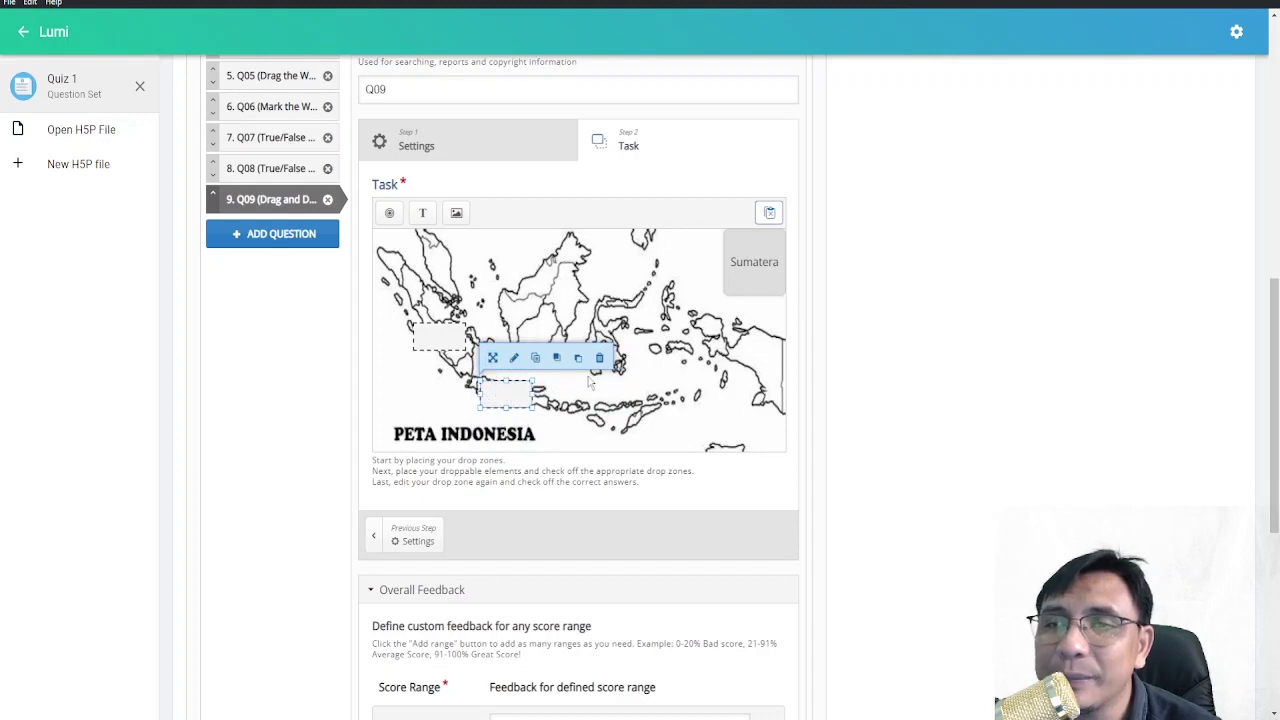
pyautogui.click(440, 388)
# - Add a draggable text element reading Jawa and allow it in the Jawa drop zone
pyautogui.click(422, 212)
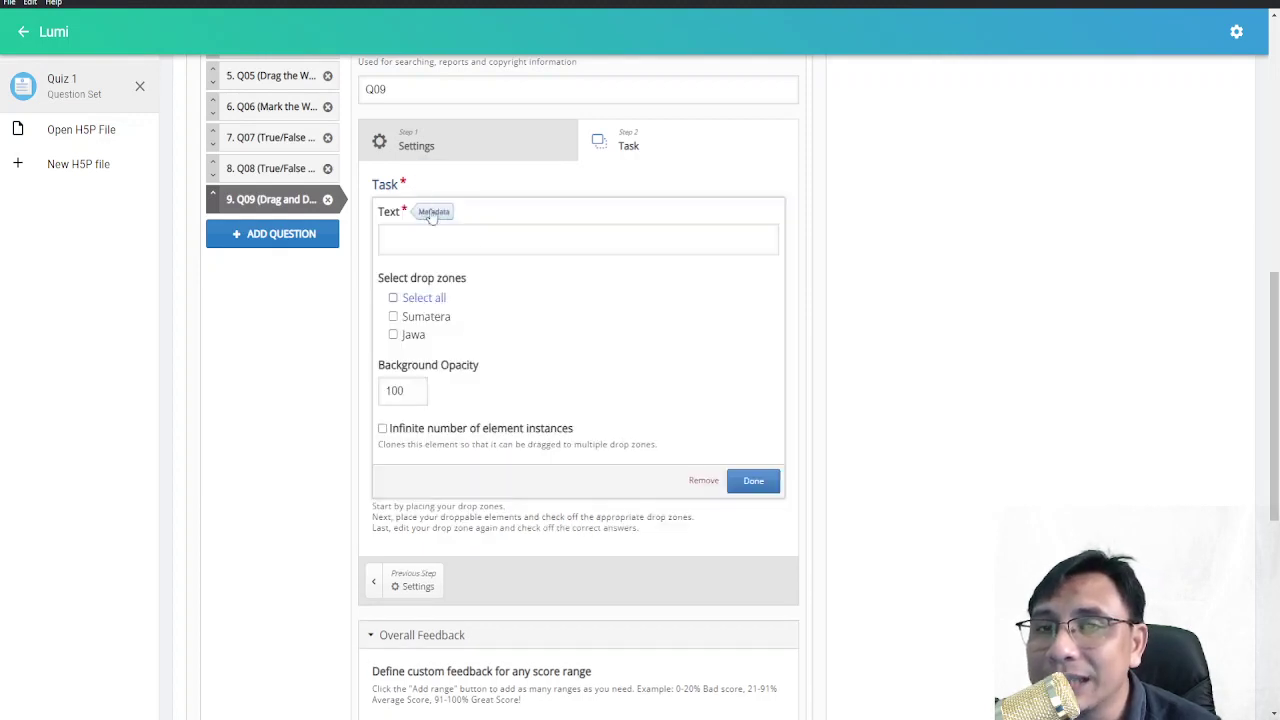
pyautogui.click(494, 240)
pyautogui.write('Jawa')
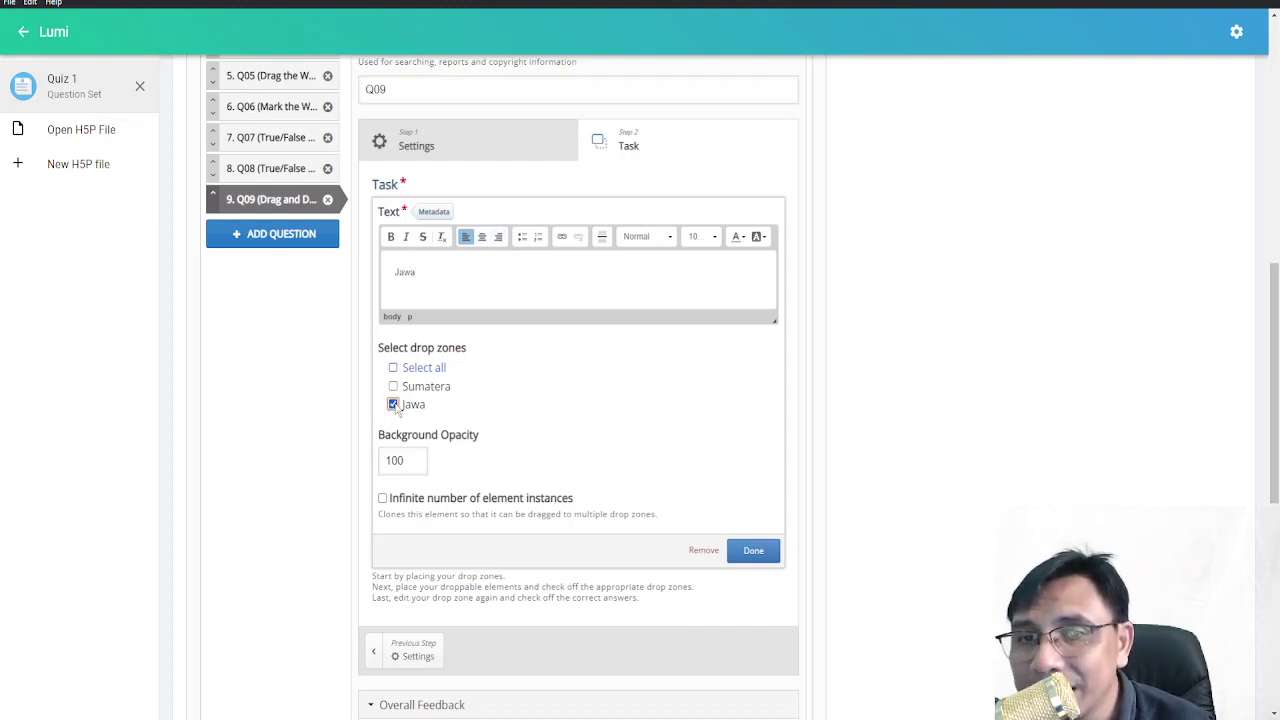
pyautogui.click(754, 551)
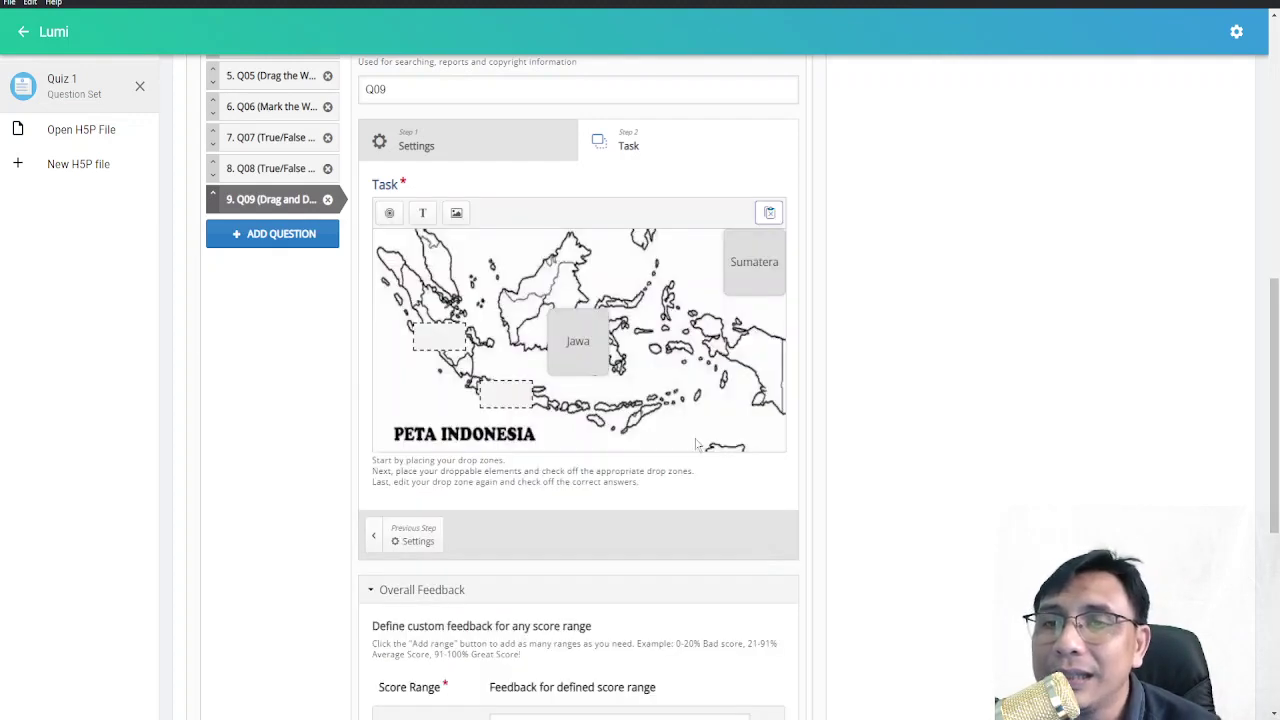
# - Mark the Jawa text as the correct element for the drop zone over Java
pyautogui.doubleClick(510, 405)
pyautogui.click(394, 328)
pyautogui.click(764, 580)
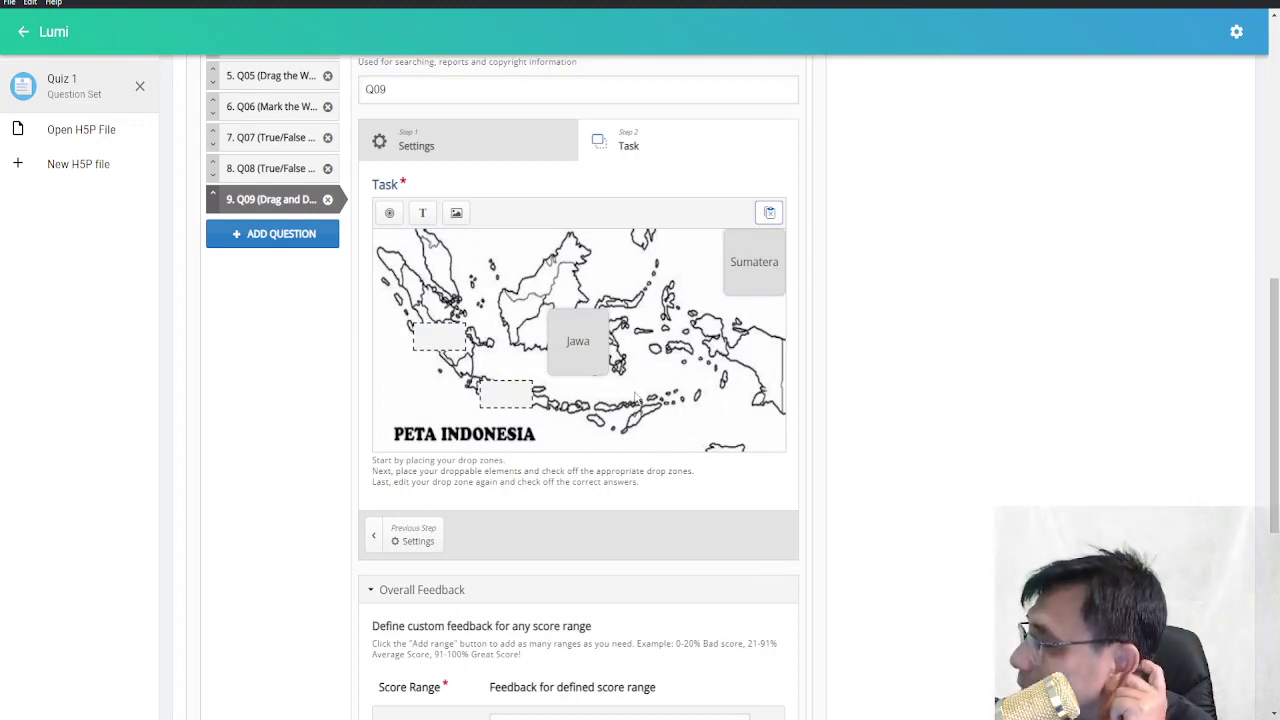
# - Move the Jawa text below Sumatera and add a drop zone labelled Kalimantan that holds only one element with Auto-Align enabled
pyautogui.moveTo(569, 357); pyautogui.dragTo(741, 349)
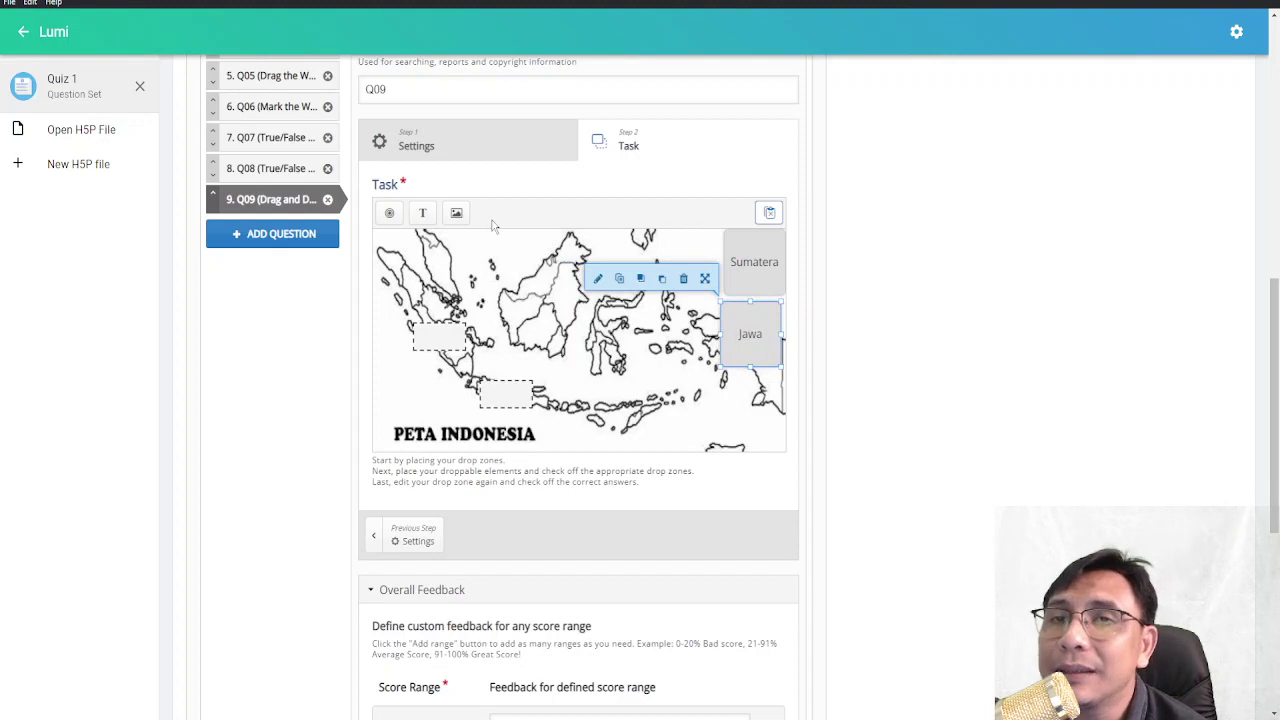
pyautogui.click(386, 213)
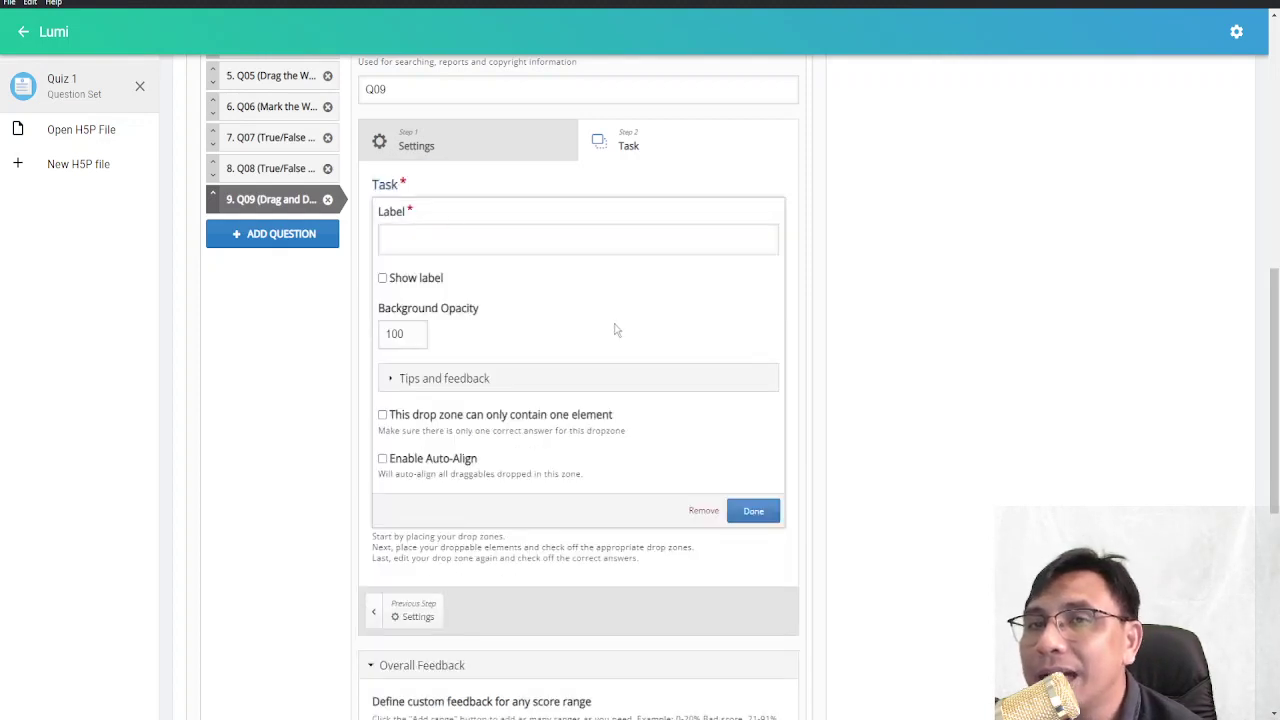
pyautogui.click(585, 243)
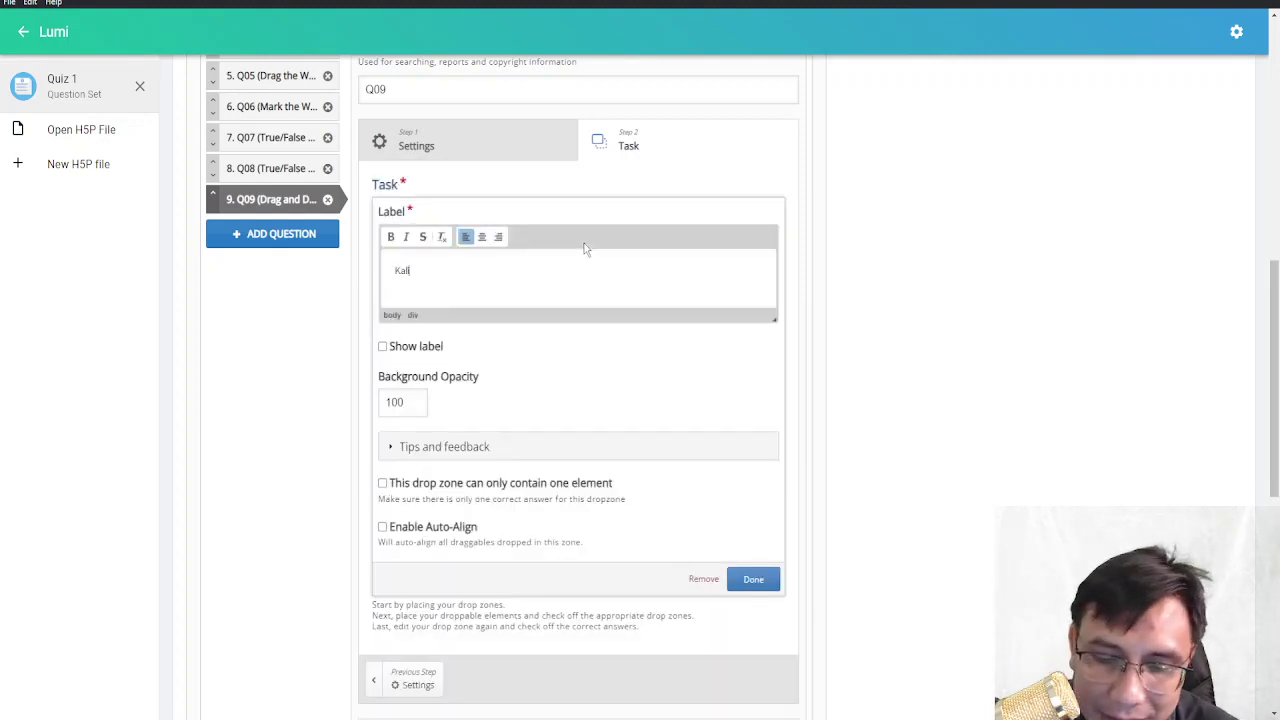
pyautogui.write('Kalimantan')
pyautogui.click(382, 483)
pyautogui.click(382, 527)
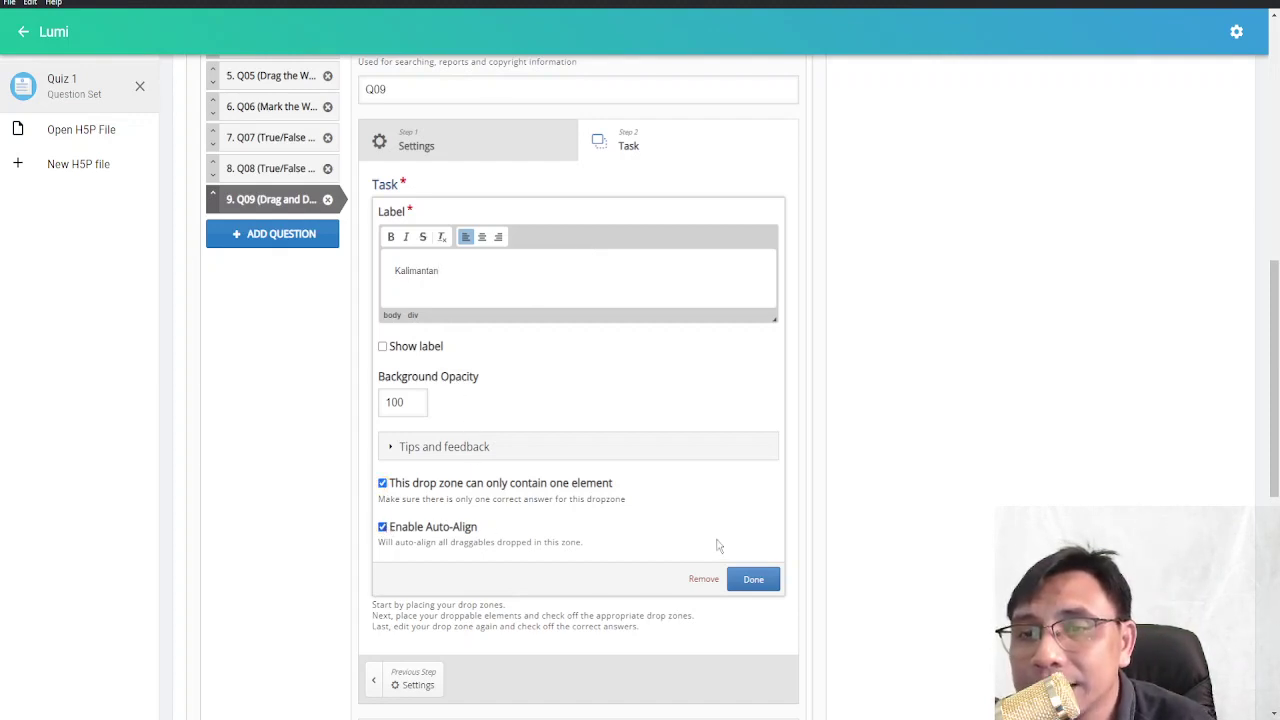
pyautogui.click(752, 580)
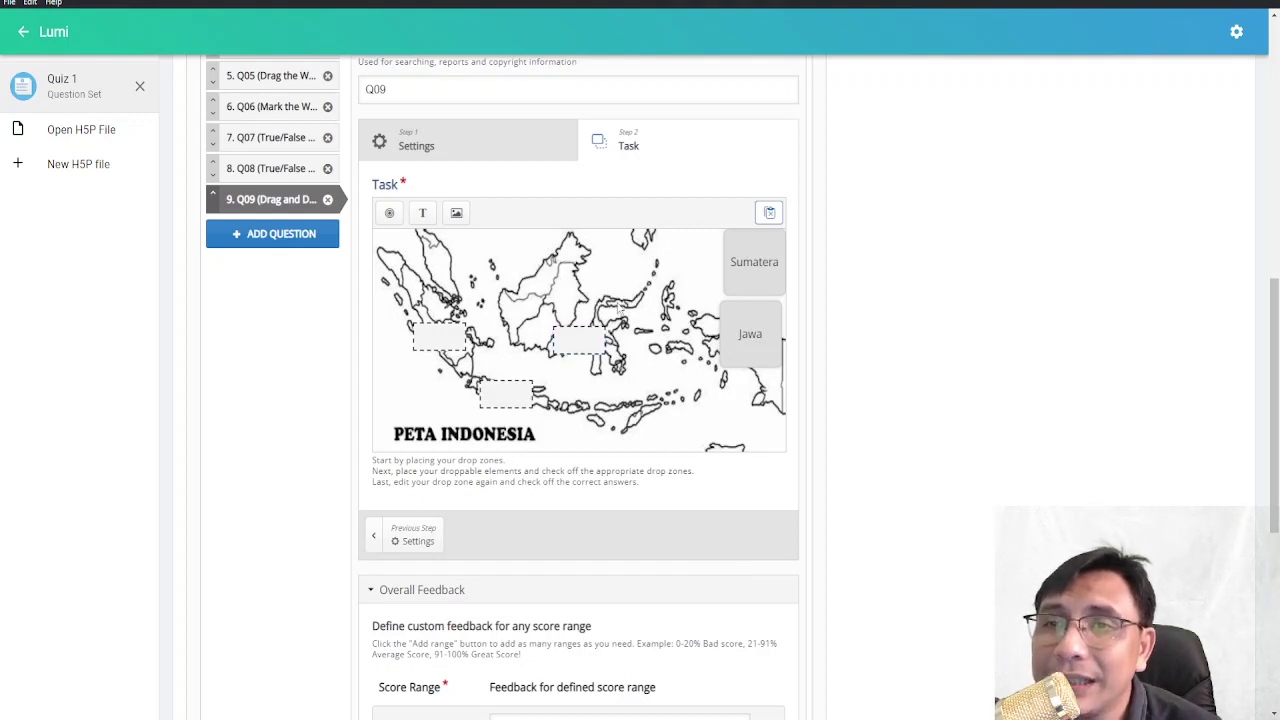
# - Place the Kalimantan drop zone over the middle of Kalimantan island on the map
pyautogui.moveTo(575, 348); pyautogui.dragTo(545, 326)
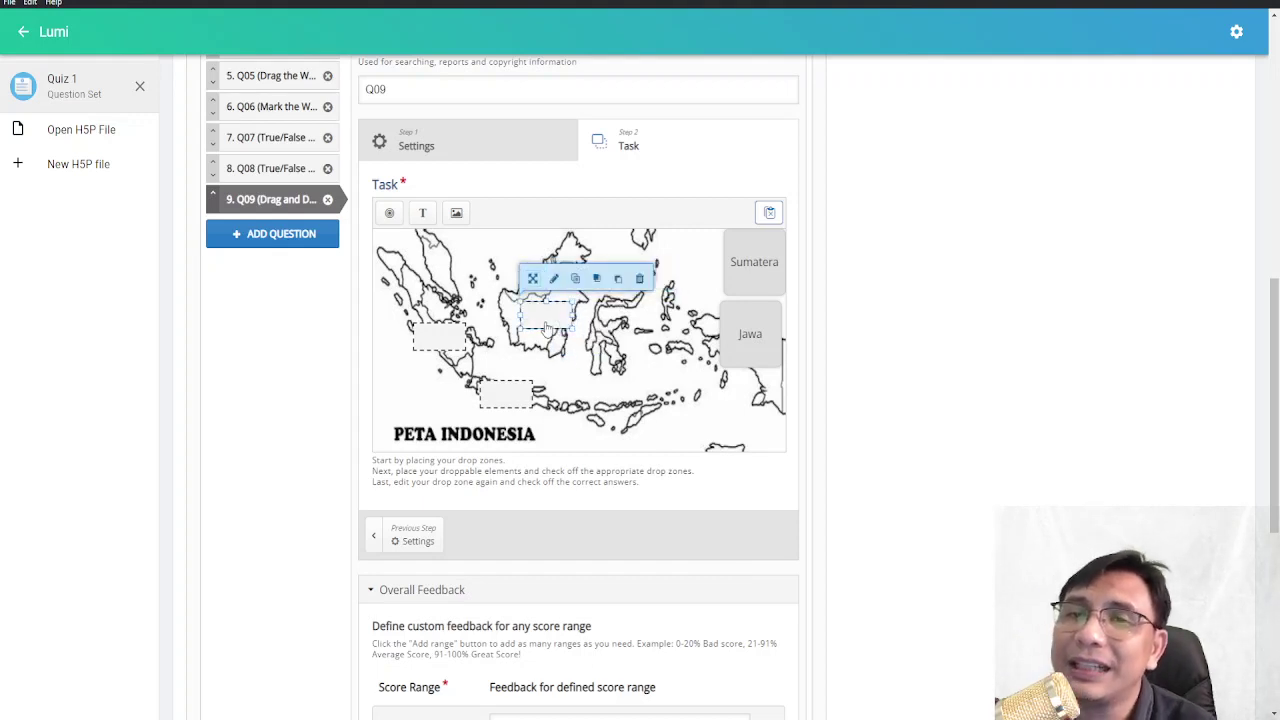
pyautogui.moveTo(546, 328); pyautogui.dragTo(540, 327)
pyautogui.click(481, 247)
# - Add a draggable text element reading Kalimantan and allow it in the Kalimantan drop zone
pyautogui.click(422, 212)
pyautogui.click(510, 238)
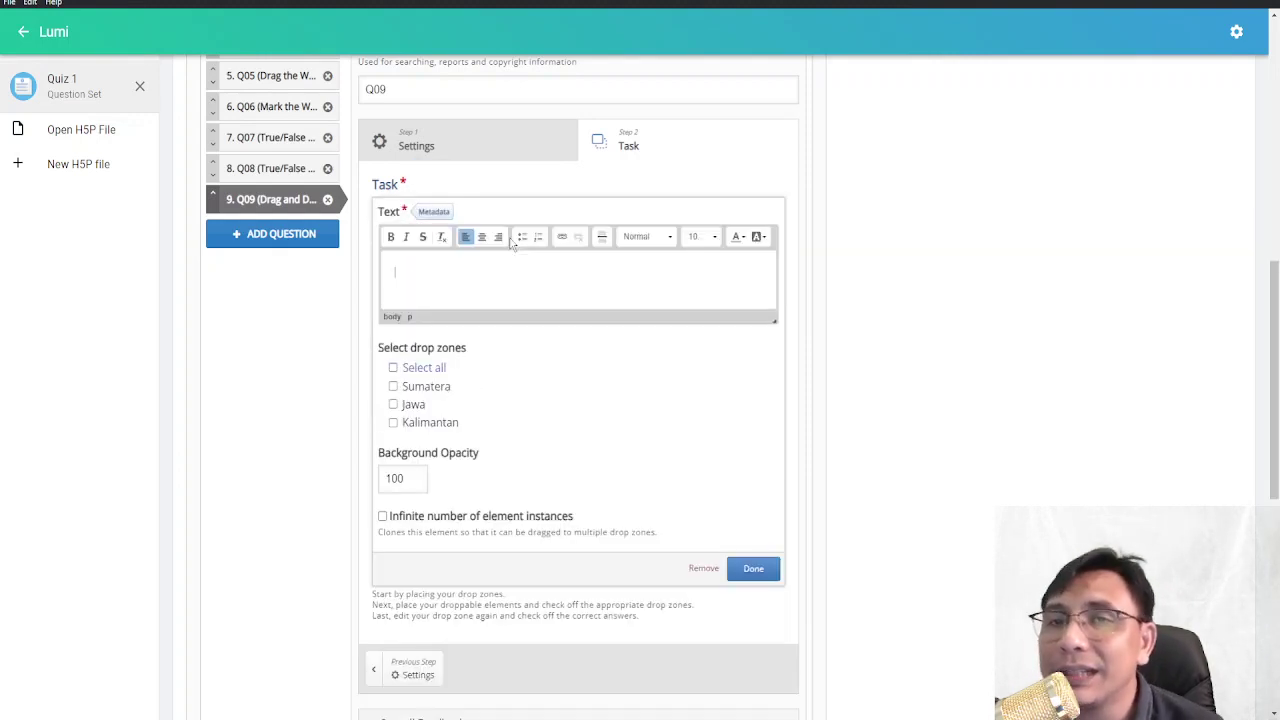
pyautogui.write('kalimantan')
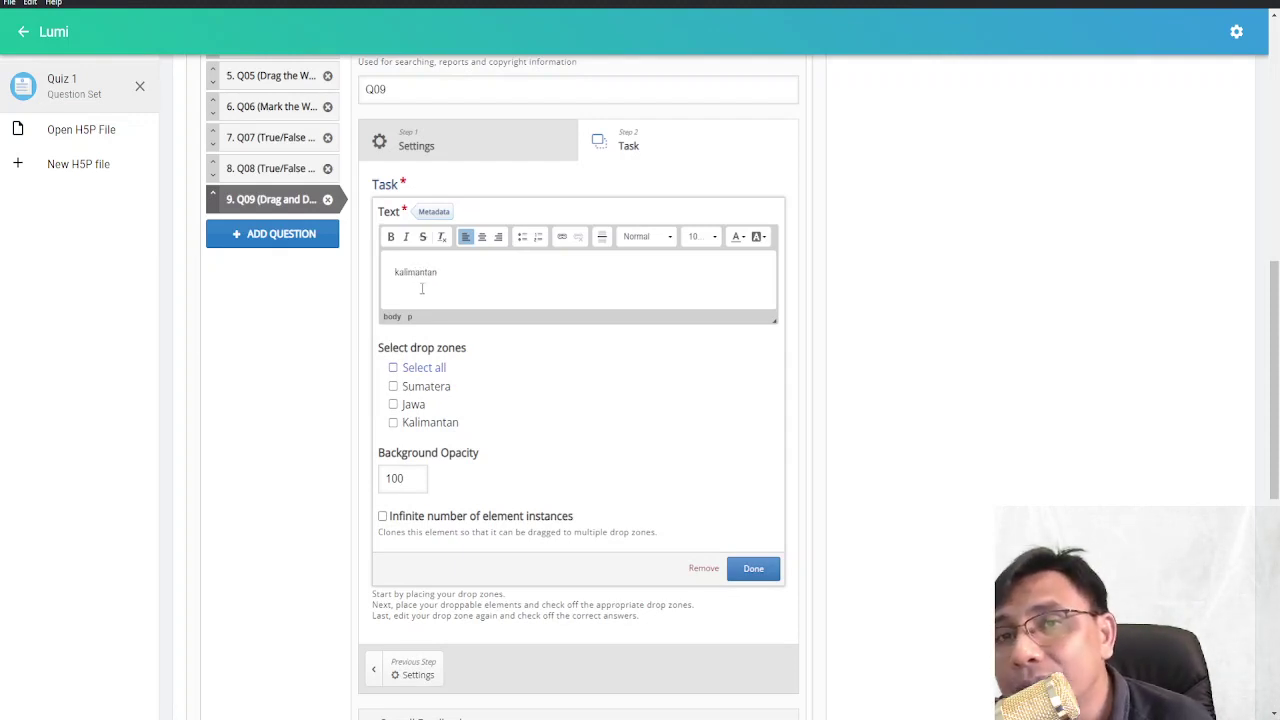
pyautogui.press('Home')
pyautogui.press('Delete')
pyautogui.write('K')
pyautogui.click(393, 422)
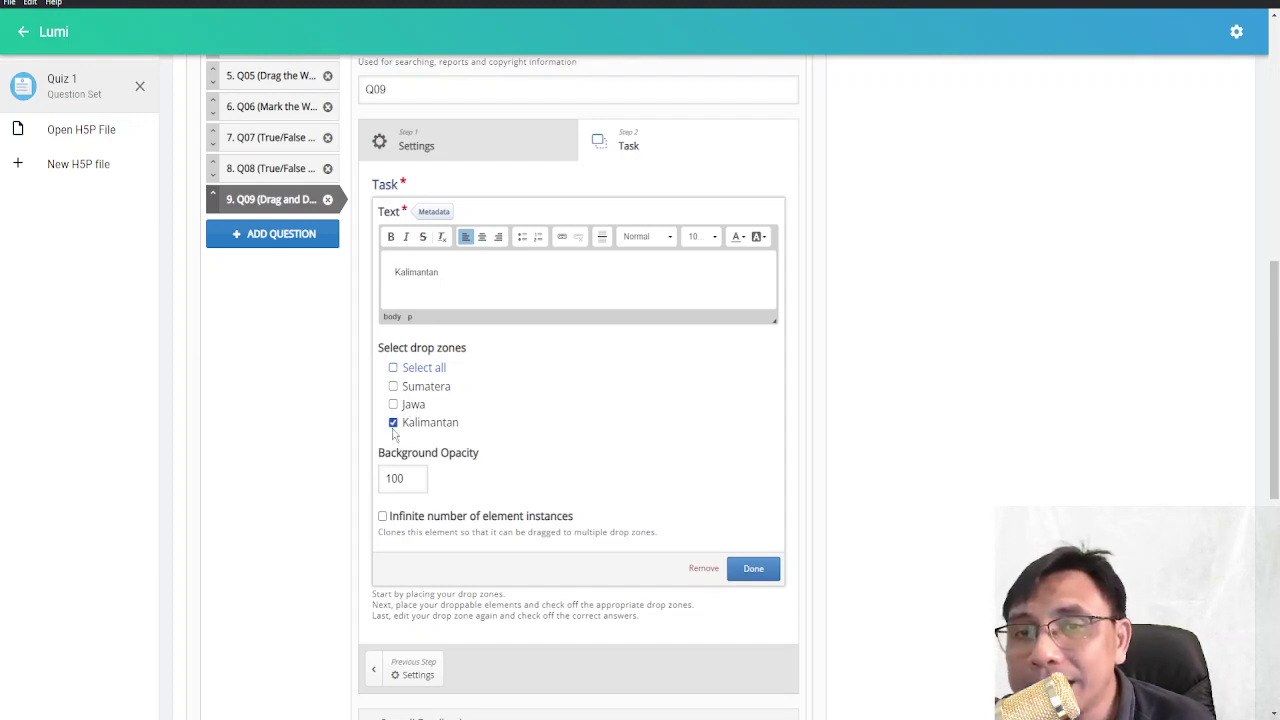
pyautogui.click(755, 568)
# - Mark the Kalimantan text as the correct element for the drop zone over Kalimantan and move the text below Jawa
pyautogui.moveTo(582, 358); pyautogui.dragTo(647, 426)
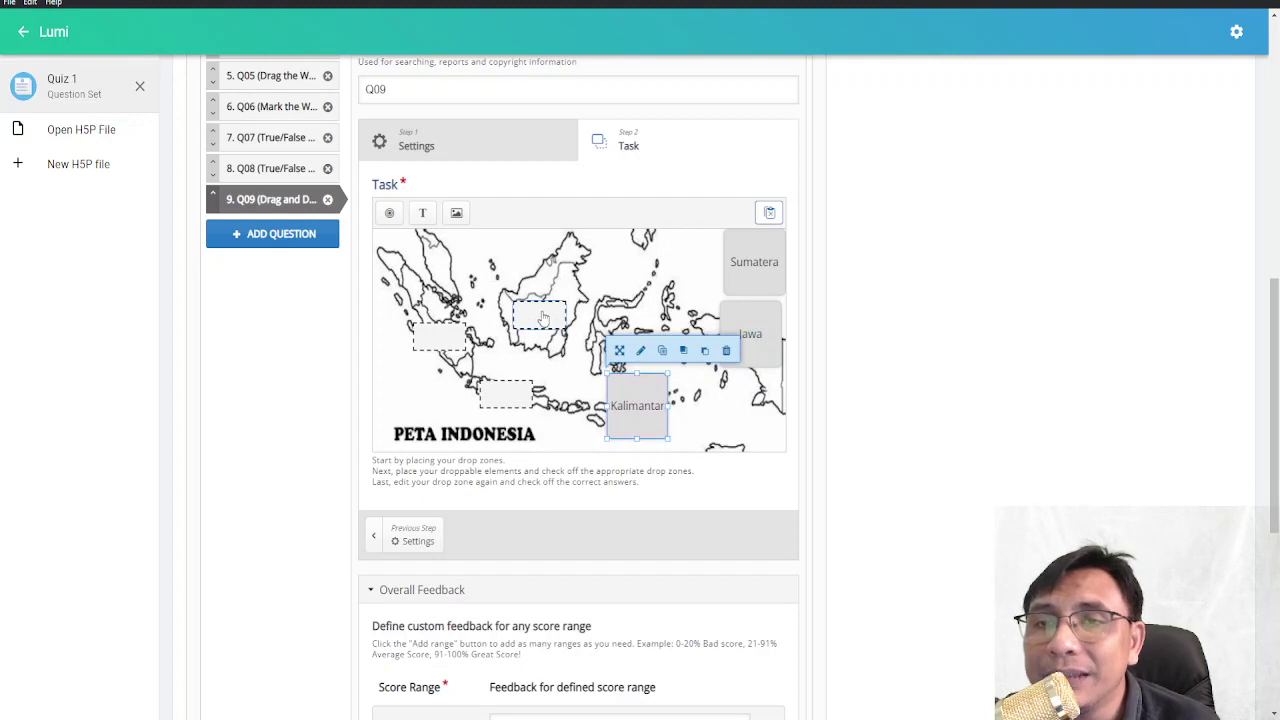
pyautogui.doubleClick(542, 318)
pyautogui.click(393, 347)
pyautogui.click(753, 579)
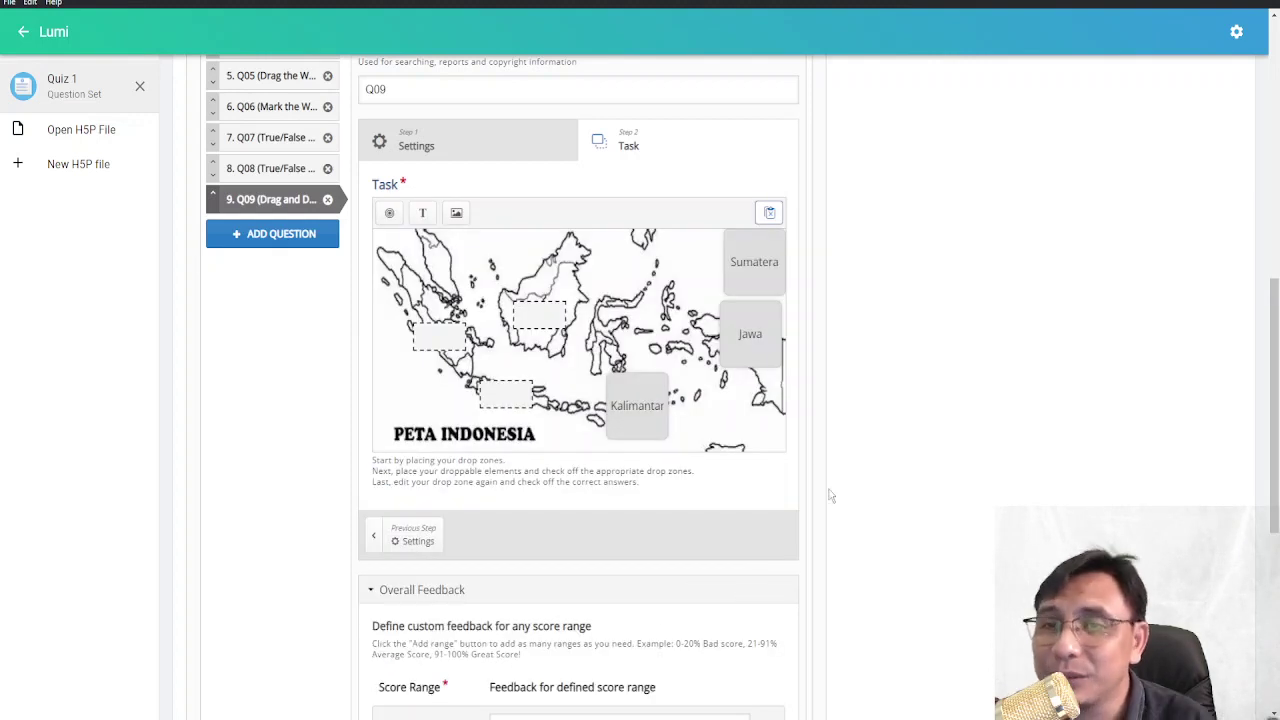
pyautogui.moveTo(625, 420); pyautogui.dragTo(762, 425)
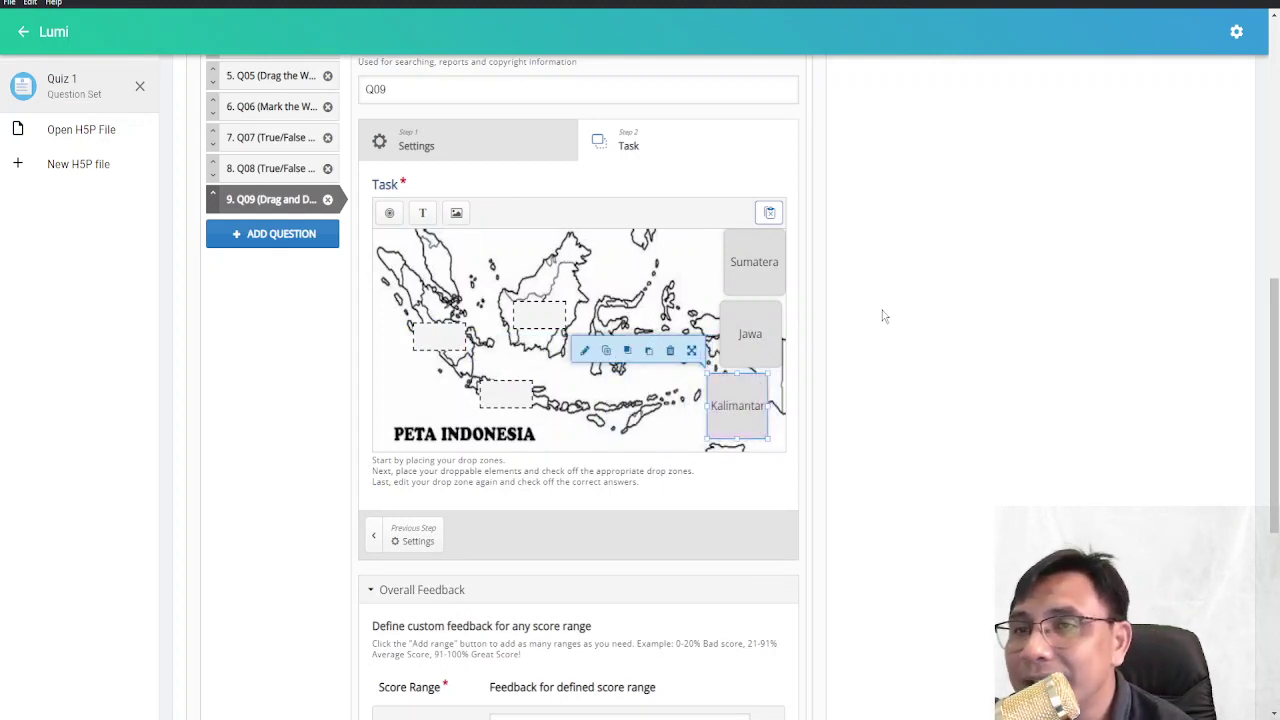
# - Add a drop zone labelled Sulawesi that holds only one element with Auto-Align enabled, and place it over Sulawesi island
pyautogui.click(389, 213)
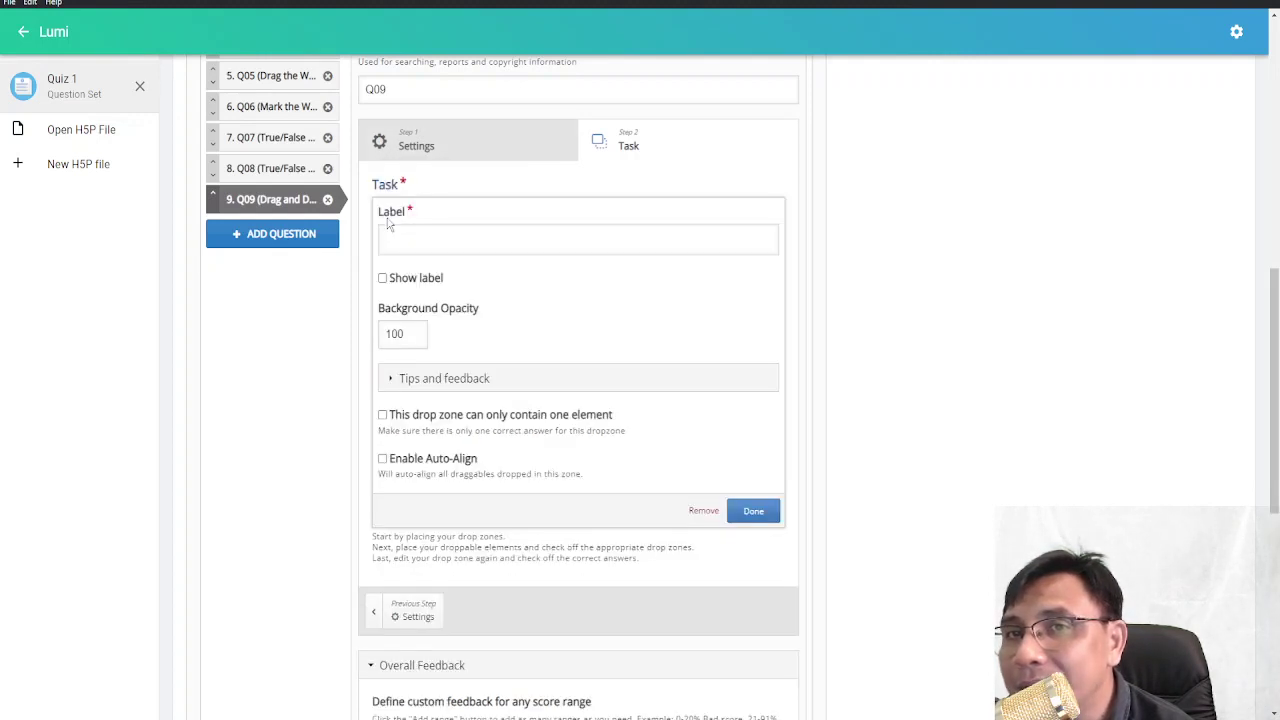
pyautogui.click(482, 241)
pyautogui.write('Sulawesi')
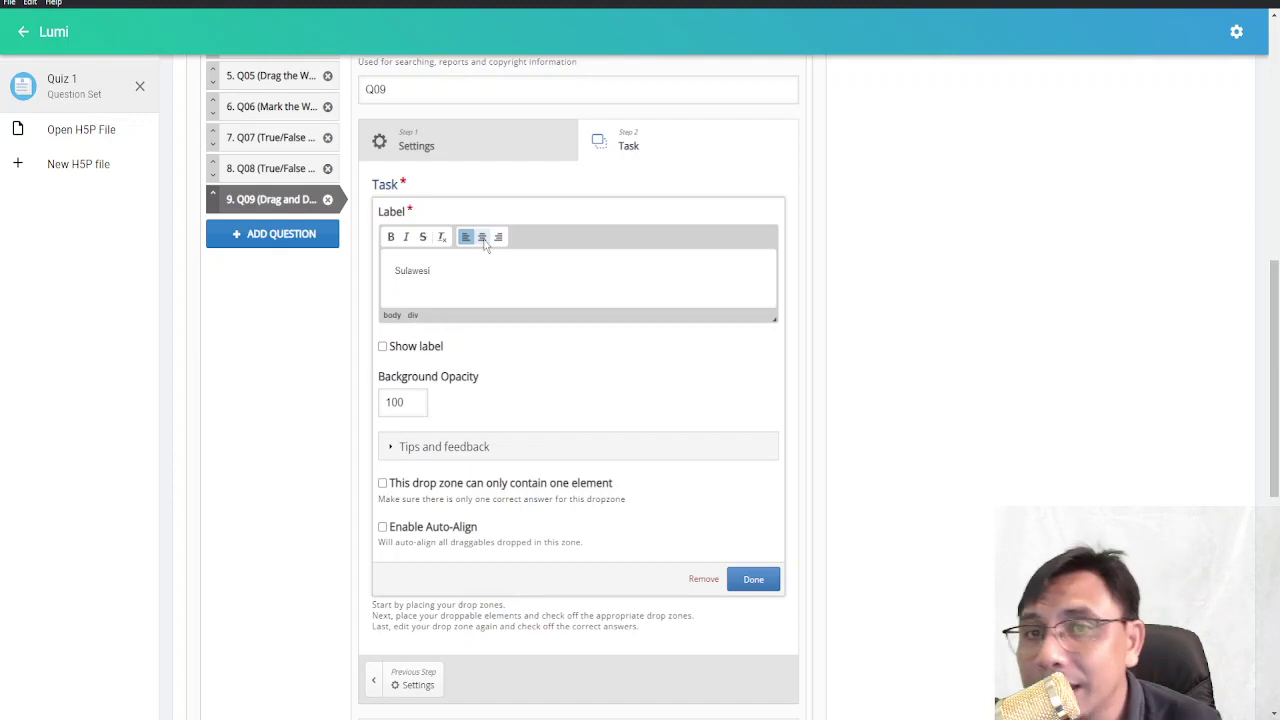
pyautogui.click(385, 484)
pyautogui.click(384, 528)
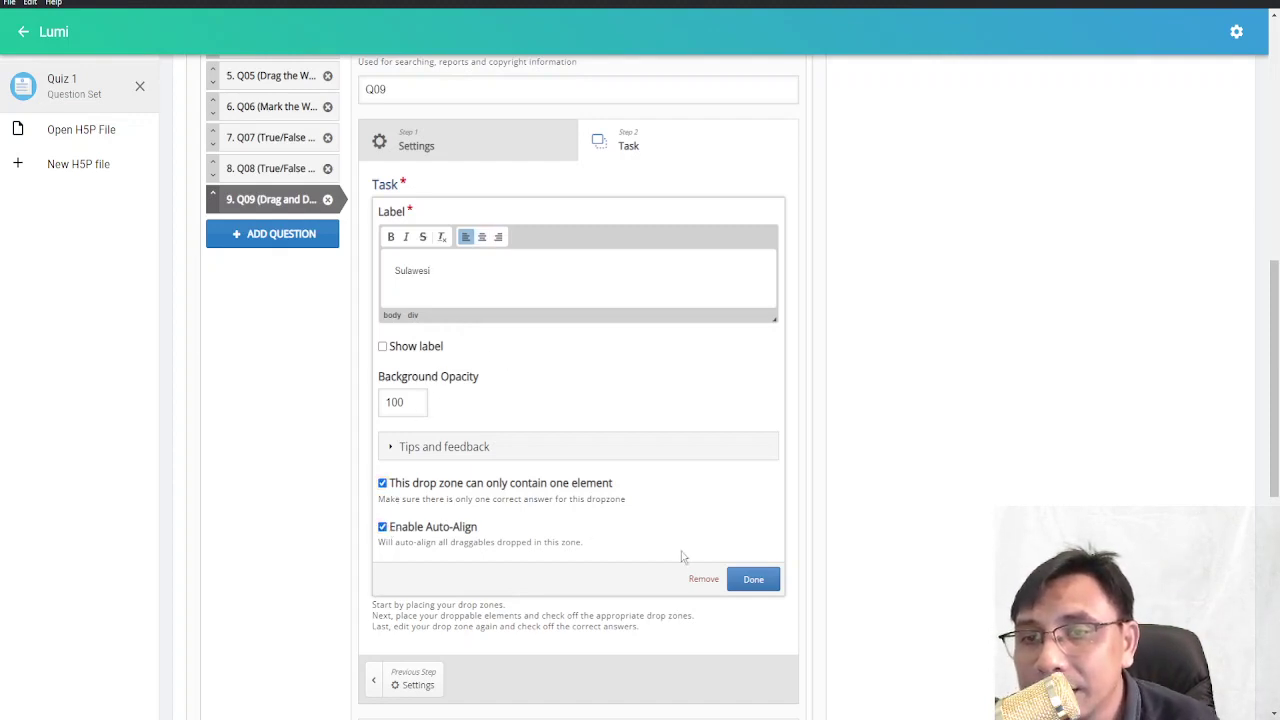
pyautogui.click(753, 579)
pyautogui.moveTo(579, 344); pyautogui.dragTo(612, 343)
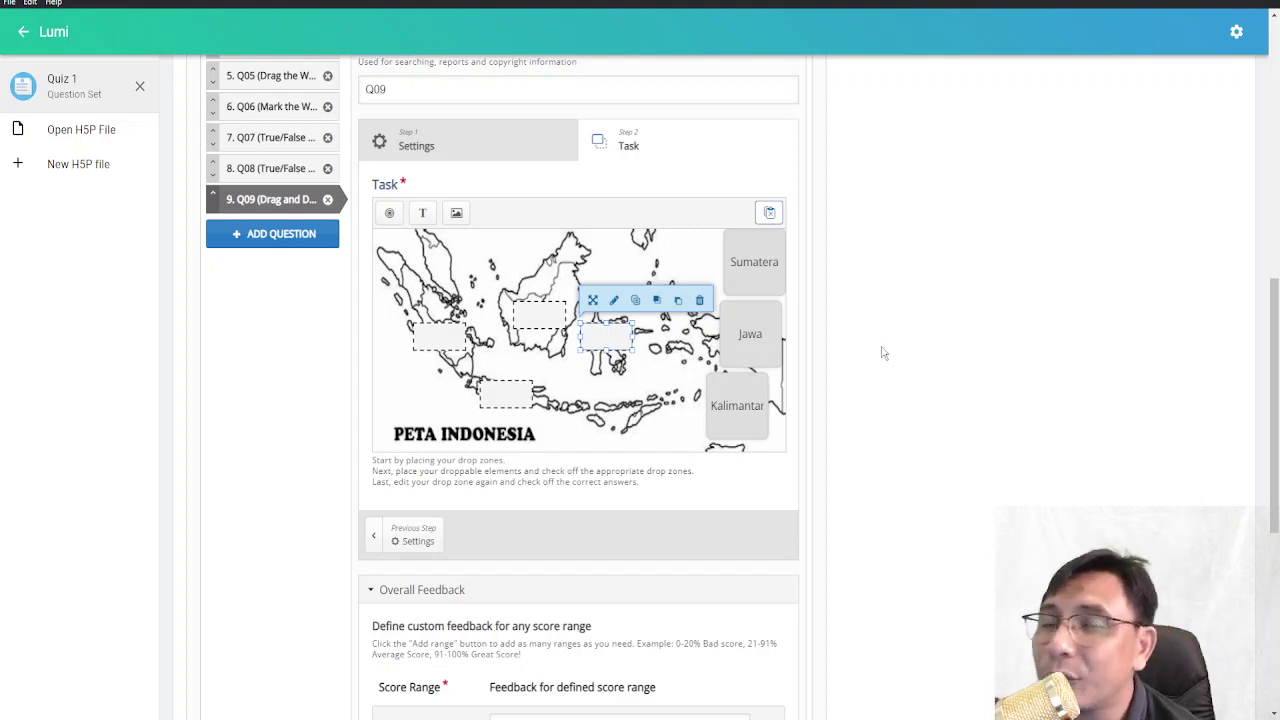
# - Add a draggable text element reading Sulawesi and allow it in the Sulawesi drop zone
pyautogui.click(422, 212)
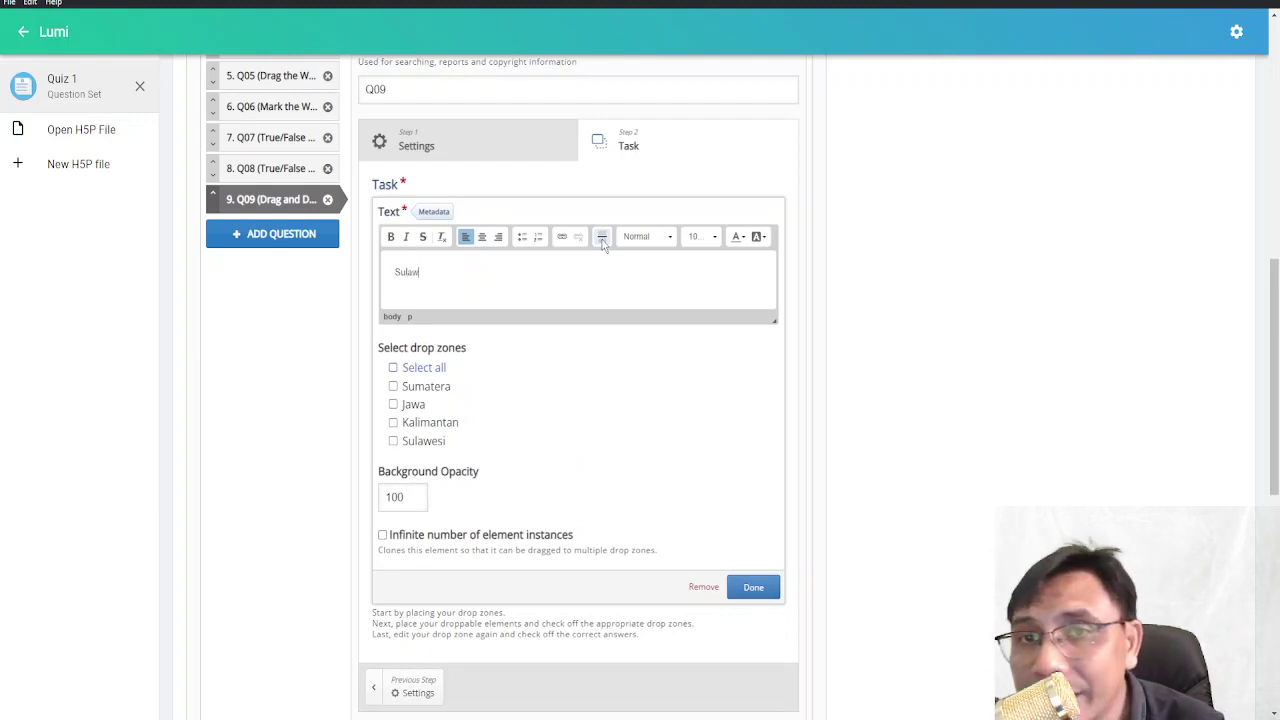
pyautogui.click(393, 441)
pyautogui.click(753, 587)
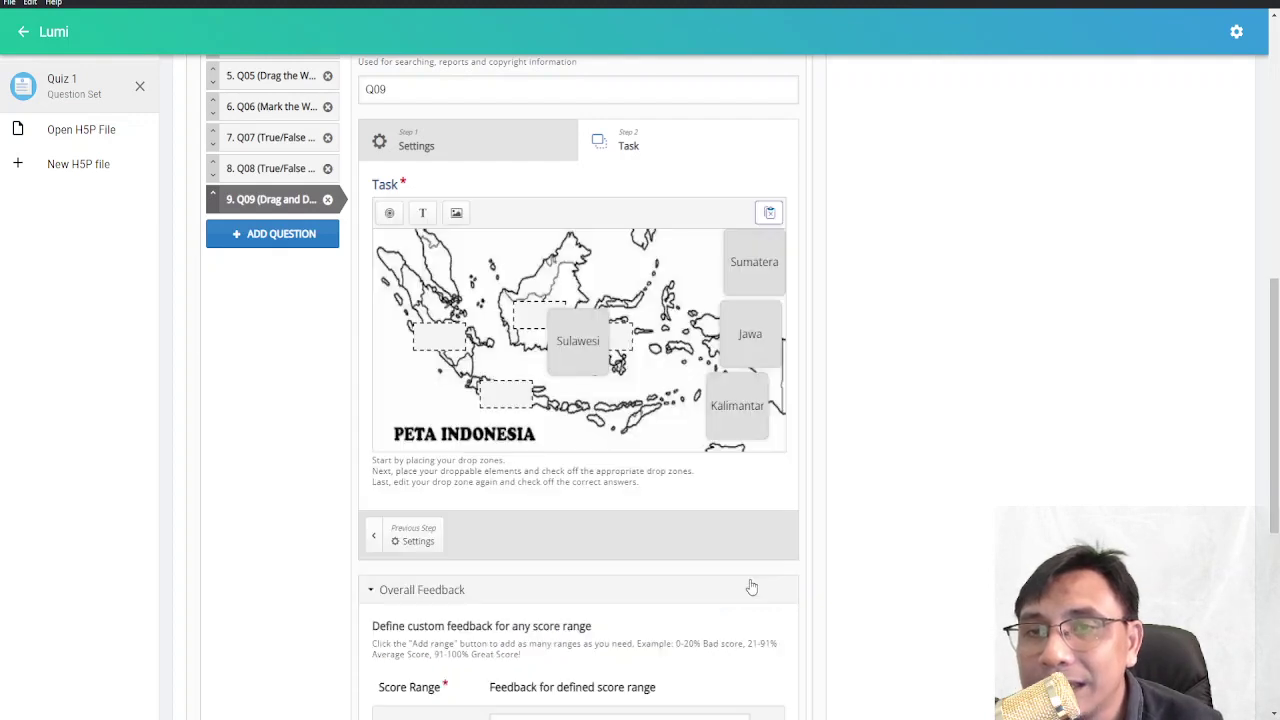
# - Mark the Sulawesi text as its drop zone's correct element, and rearrange the texts with Kalimantan beside Sumatera and Sulawesi below Jawa
pyautogui.moveTo(595, 366); pyautogui.dragTo(675, 452)
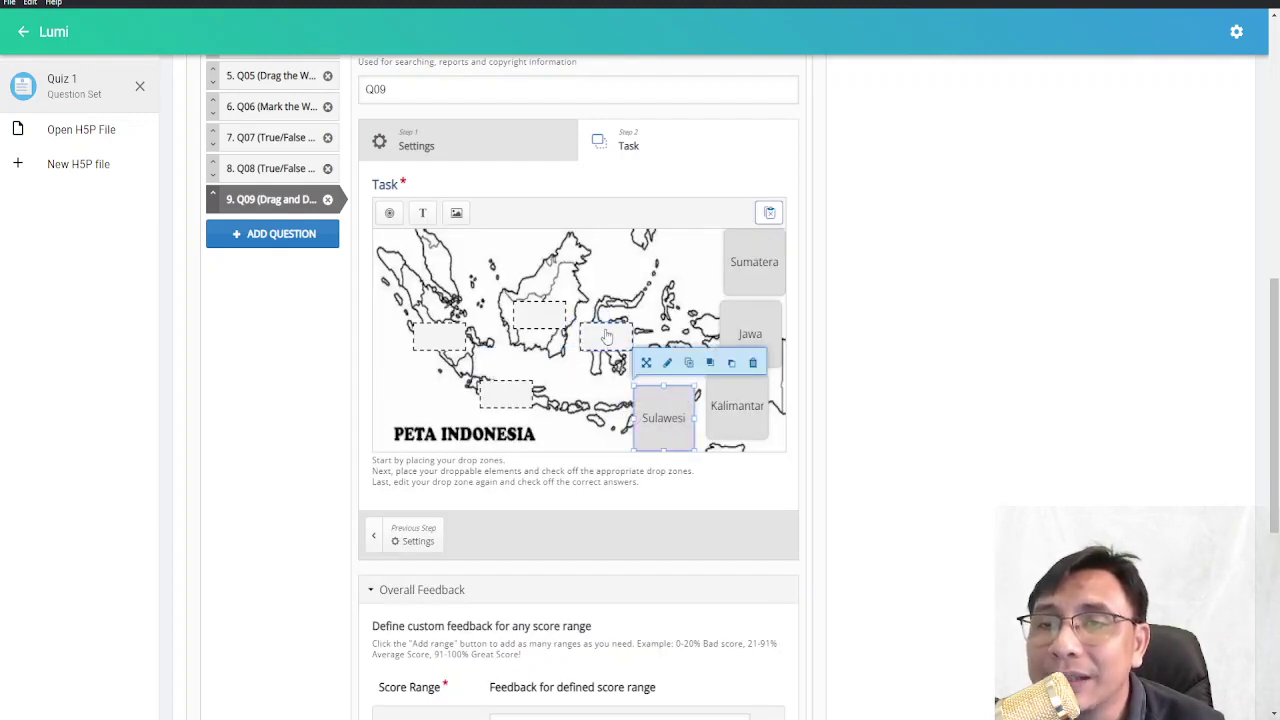
pyautogui.doubleClick(607, 335)
pyautogui.click(394, 347)
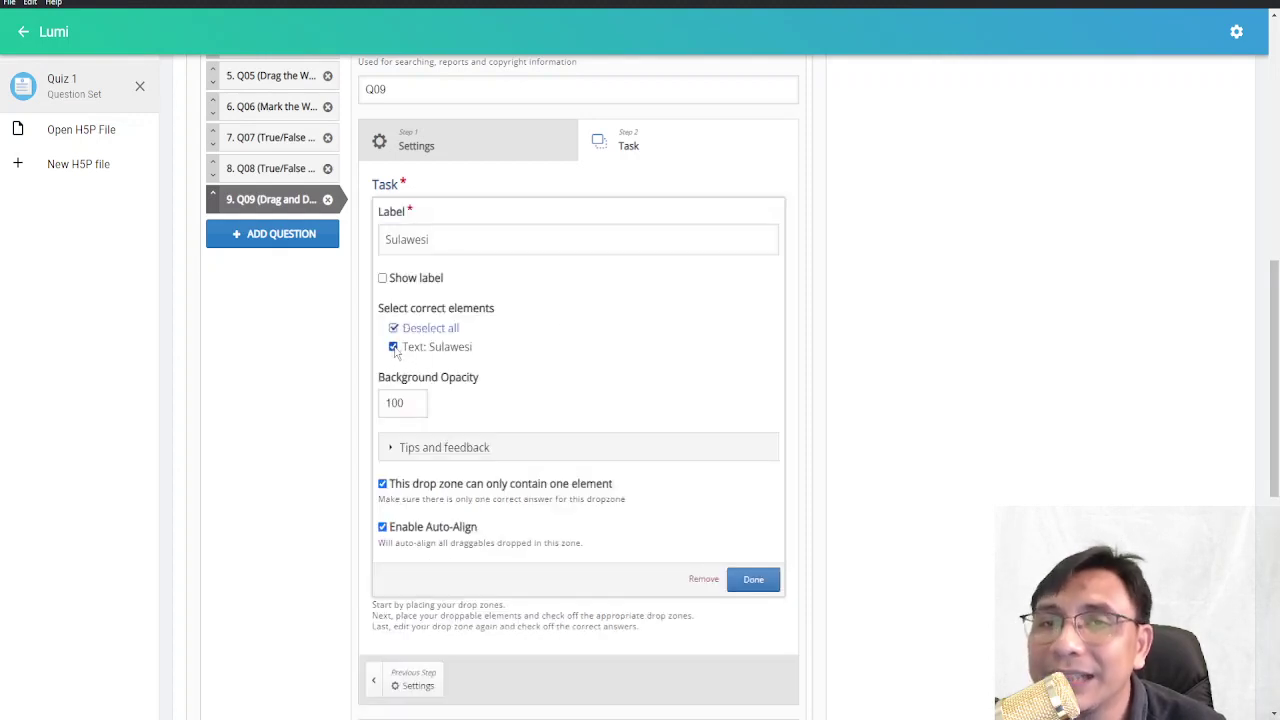
pyautogui.click(755, 581)
pyautogui.moveTo(745, 414); pyautogui.dragTo(683, 272)
pyautogui.moveTo(677, 434); pyautogui.dragTo(746, 420)
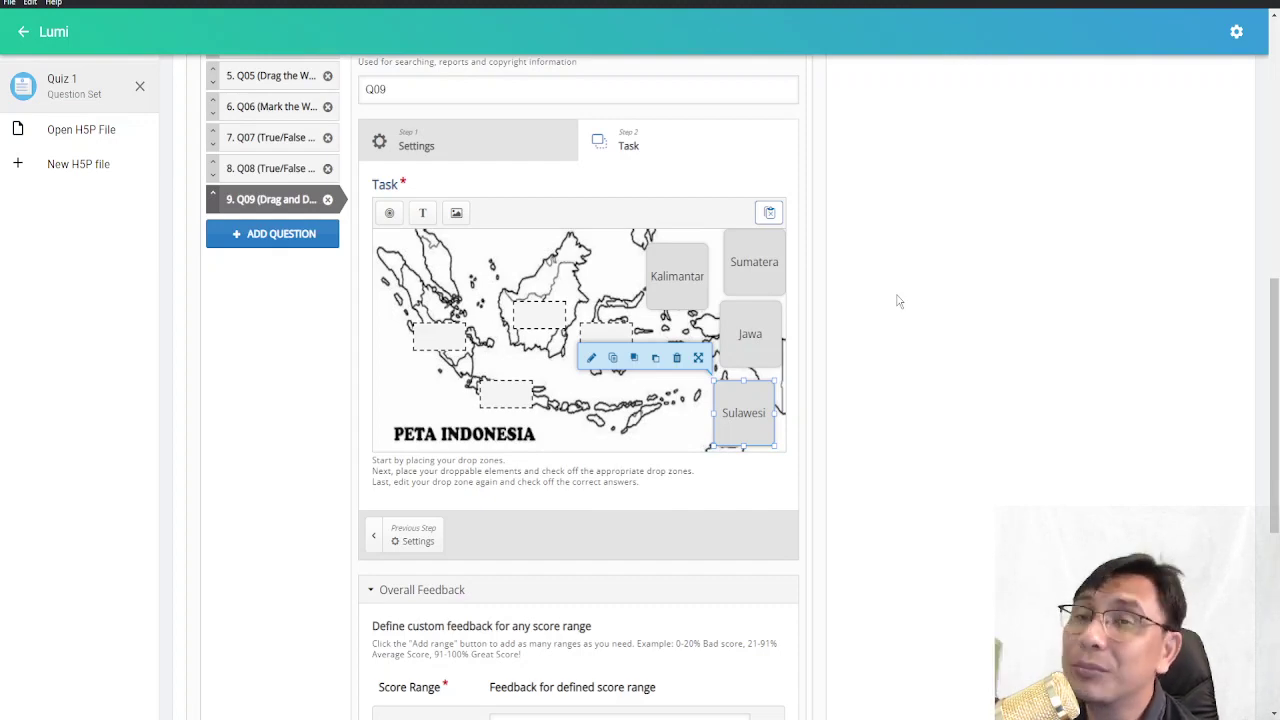
# - Preview the quiz and go to its last question, Q09
pyautogui.scroll(4, 951, 137)
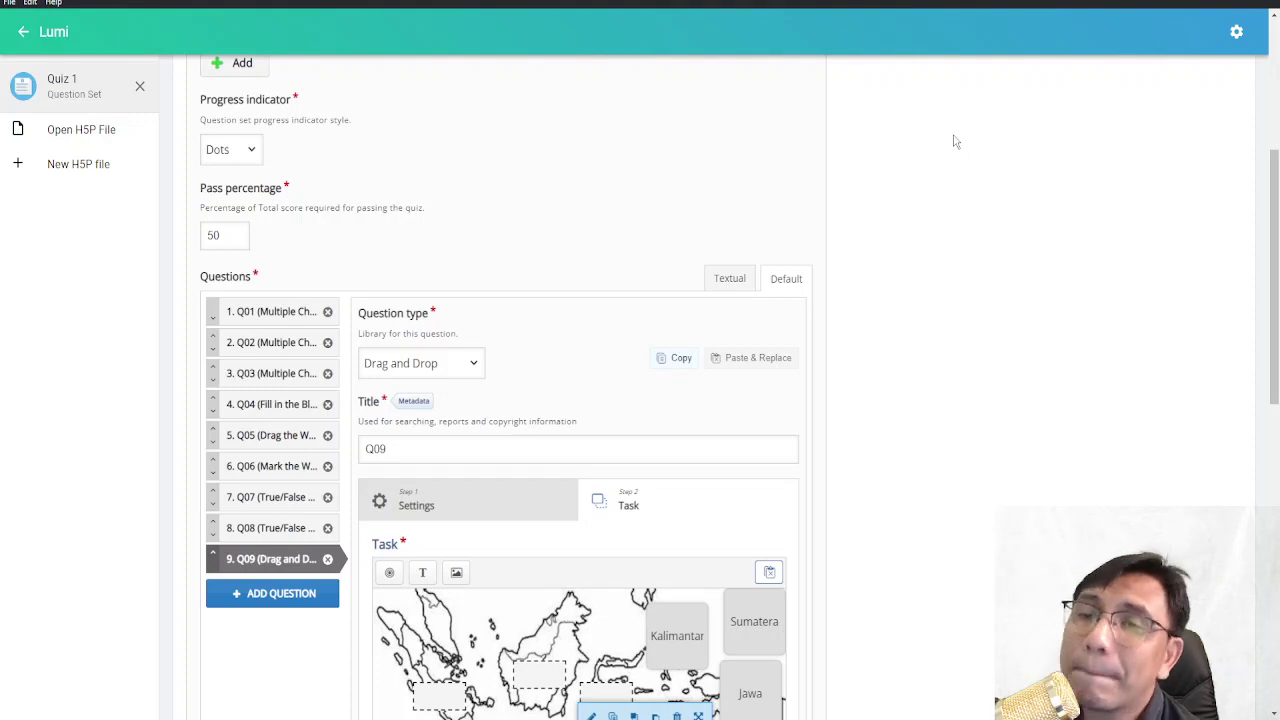
pyautogui.scroll(4, 948, 138)
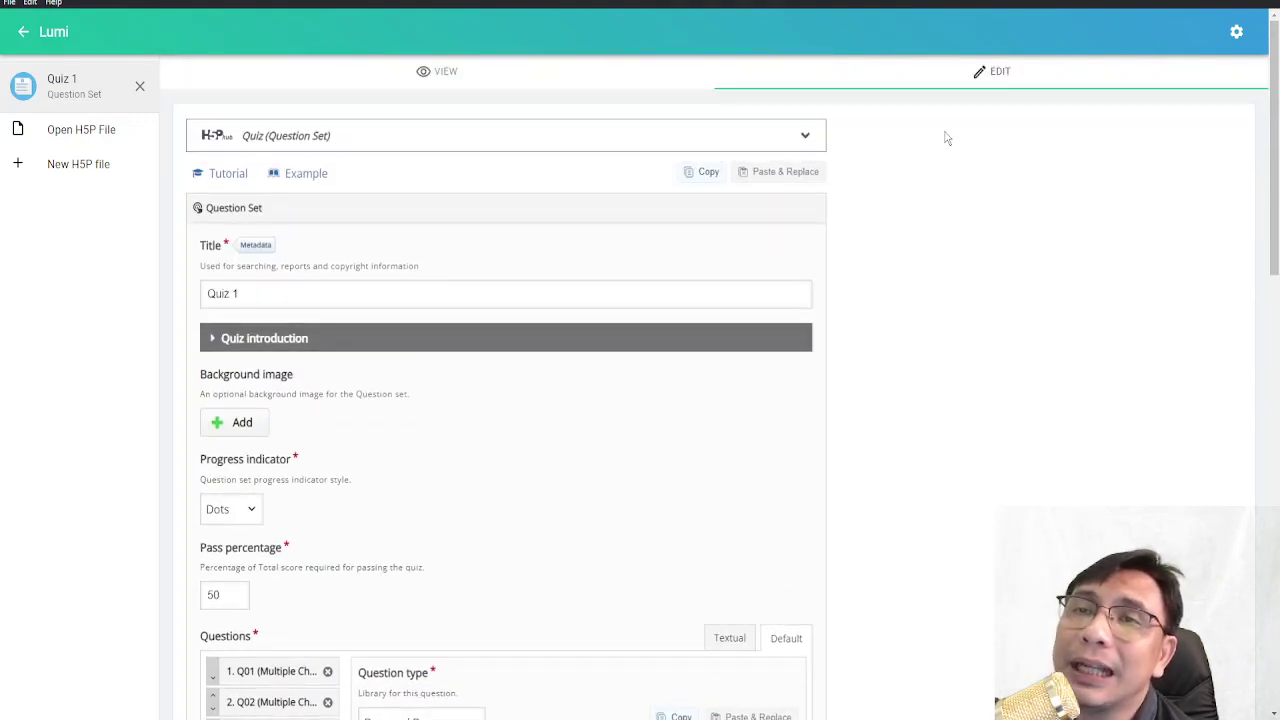
pyautogui.click(483, 89)
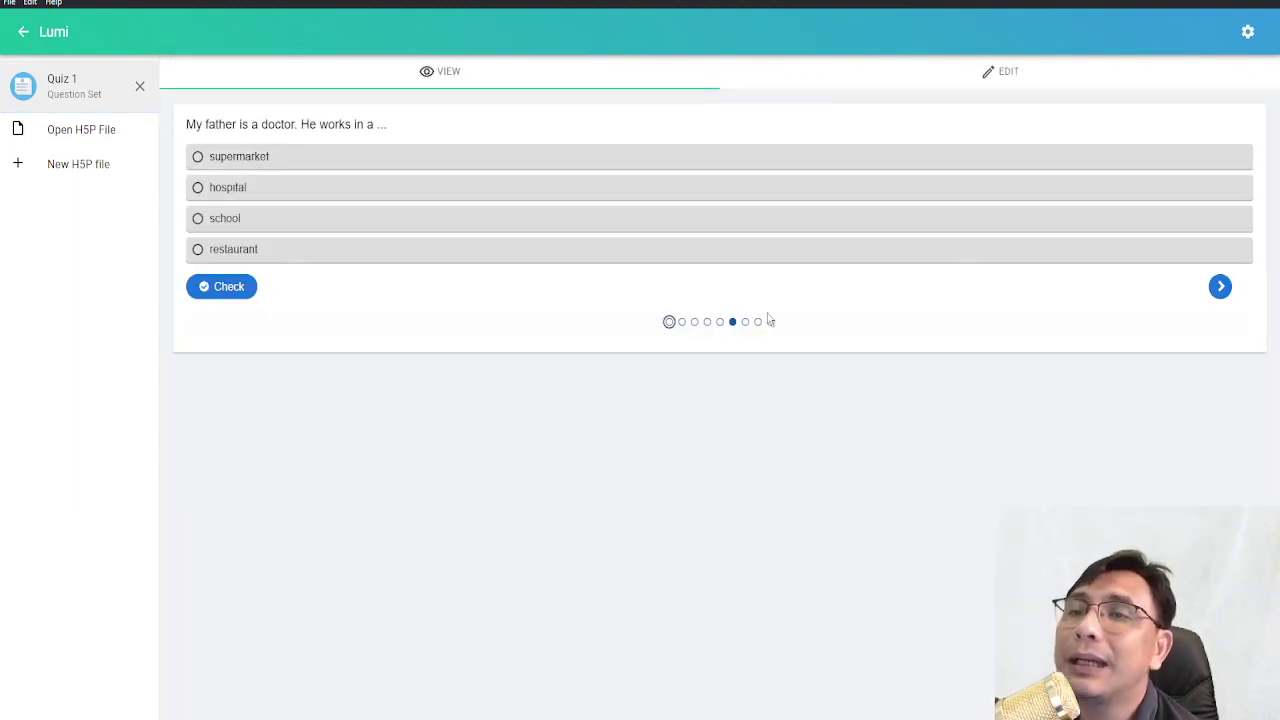
pyautogui.click(770, 323)
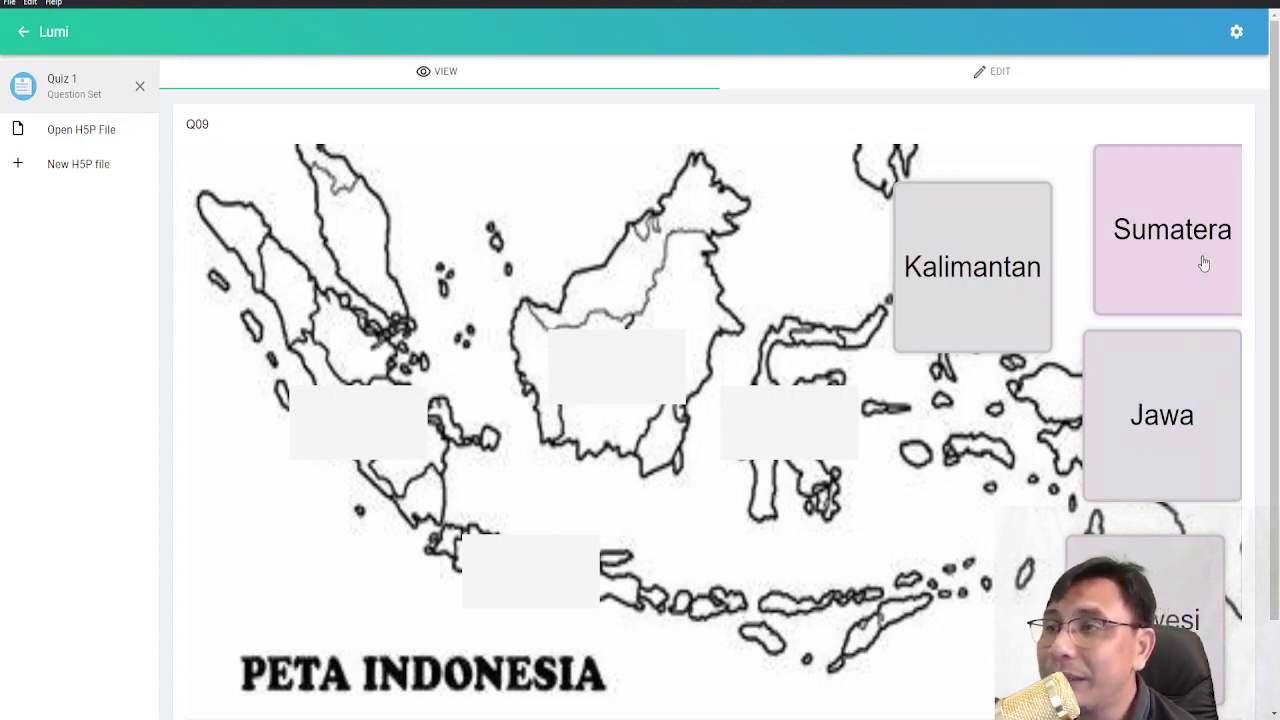
# - Test Q09 by placing Sumatera, Jawa, Kalimantan and Sulawesi on their matching islands and checking the answers
pyautogui.moveTo(1212, 246); pyautogui.dragTo(362, 420)
pyautogui.moveTo(1154, 386); pyautogui.dragTo(508, 573)
pyautogui.moveTo(991, 289); pyautogui.dragTo(668, 348)
pyautogui.moveTo(957, 294); pyautogui.dragTo(636, 368)
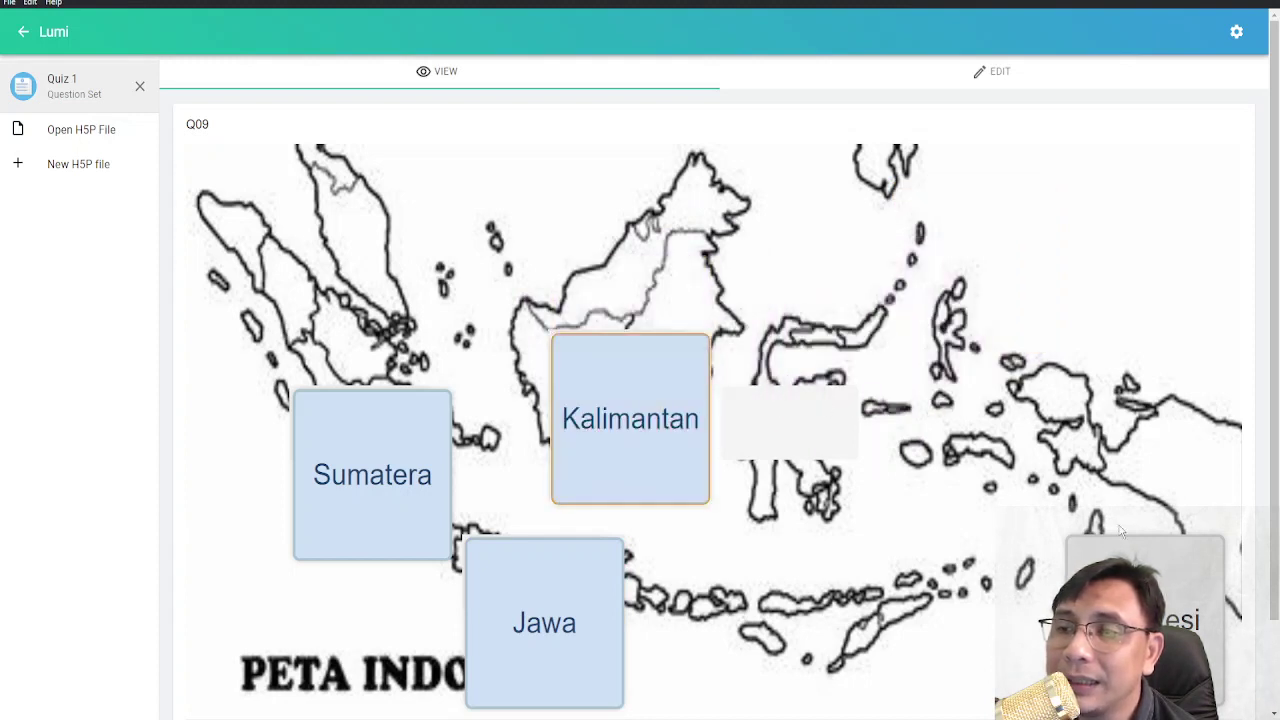
pyautogui.moveTo(1168, 580); pyautogui.dragTo(826, 434)
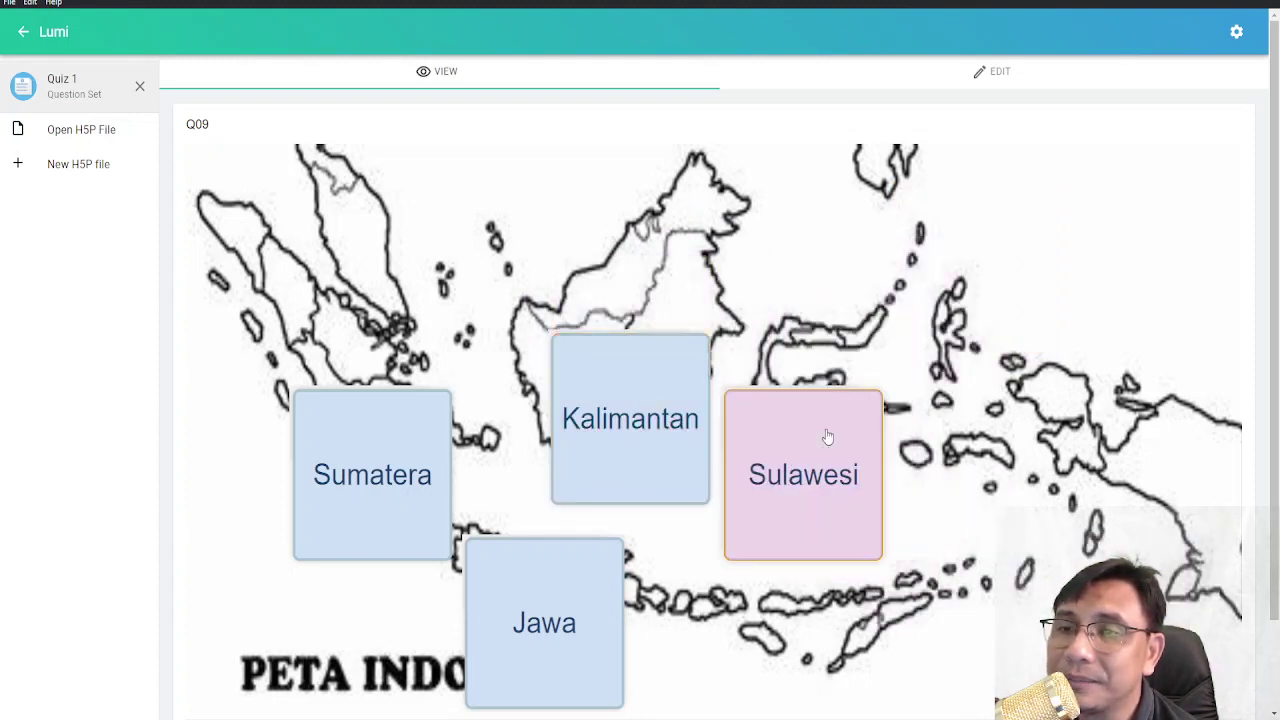
pyautogui.scroll(-1, 982, 562)
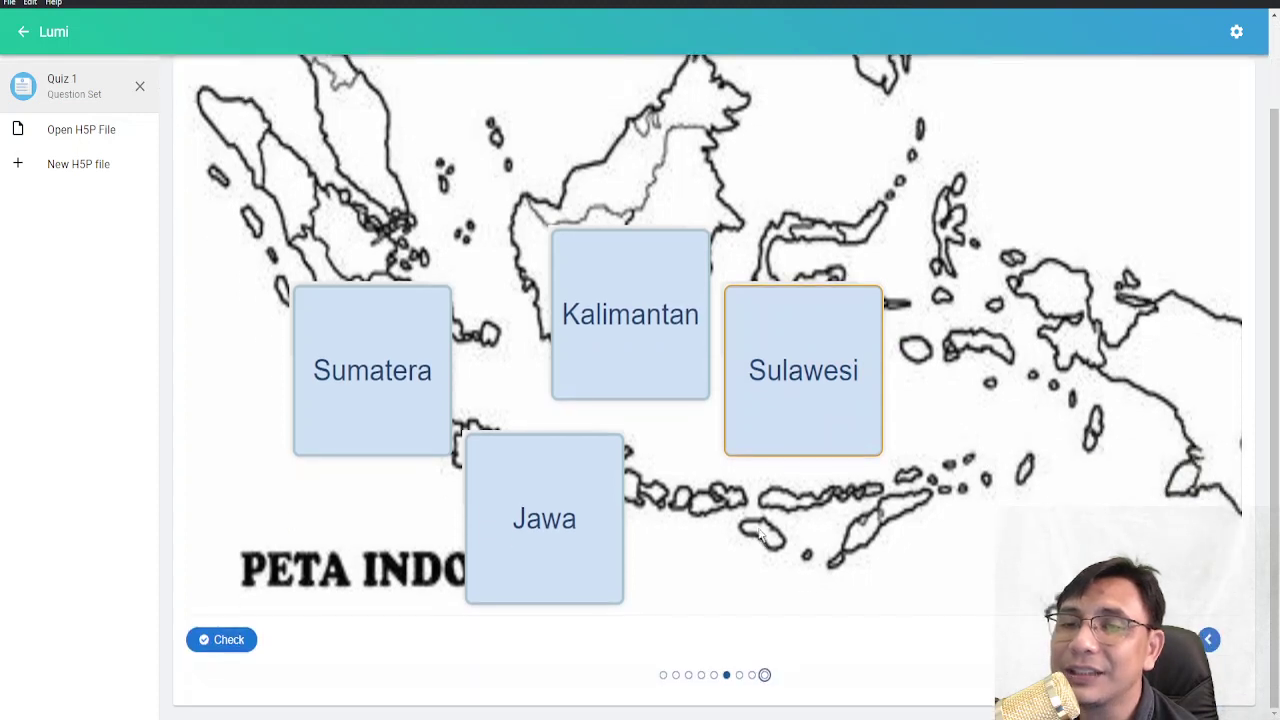
pyautogui.click(228, 640)
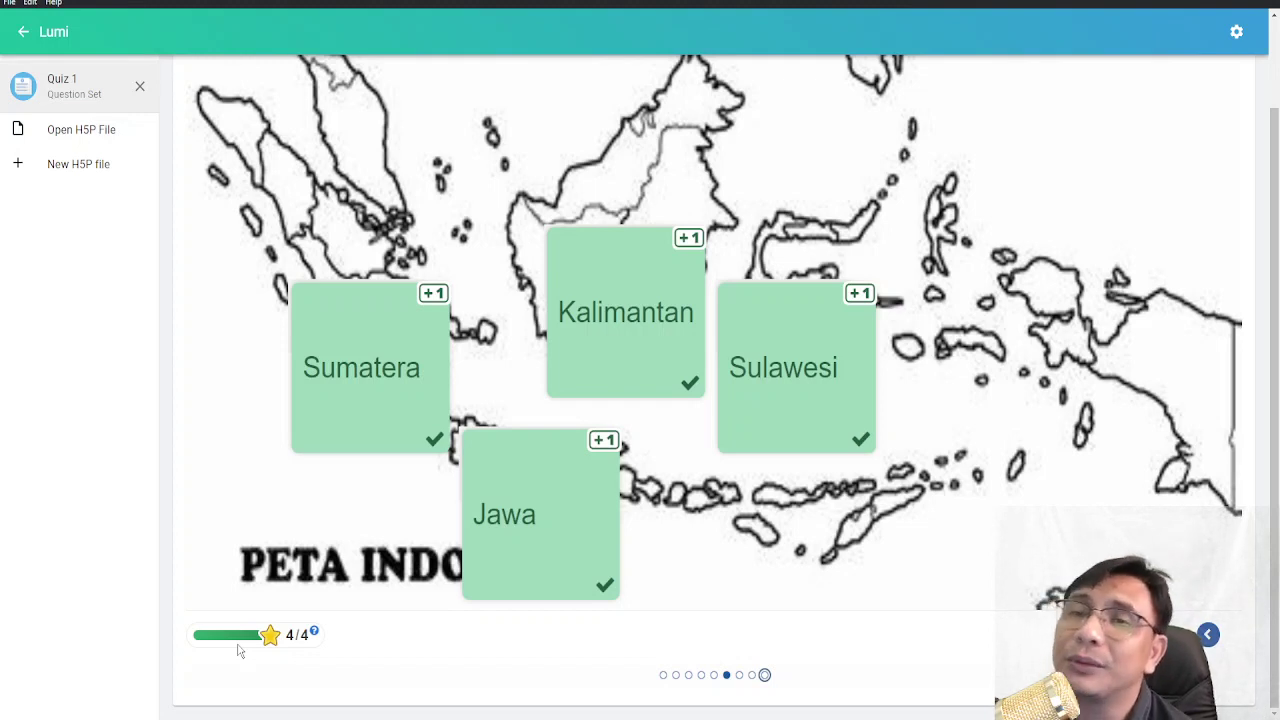
pyautogui.scroll(2, 729, 400)
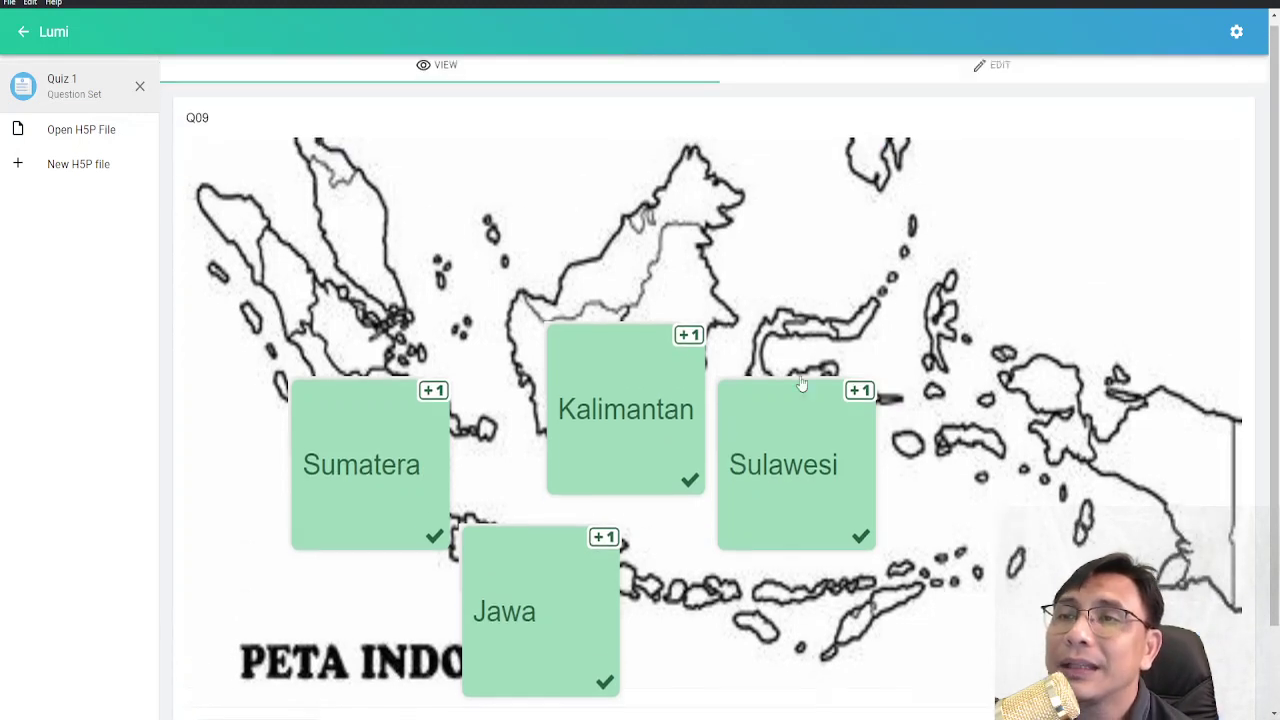